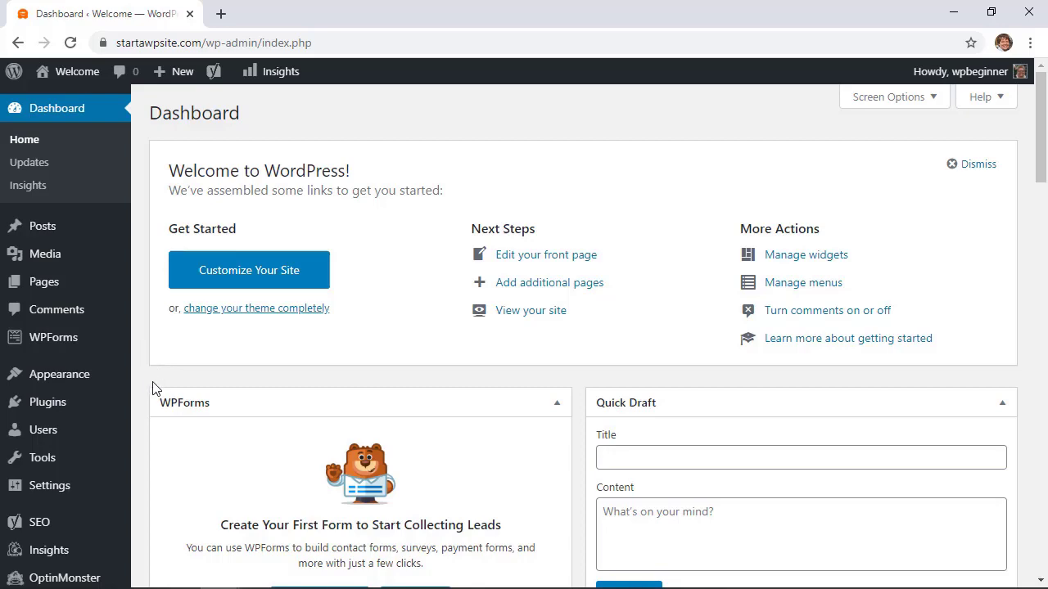
# - Find the Phoenix Media Rename plugin with a search for "phoenix media rename", then install and activate it
pyautogui.moveTo(64, 407)
pyautogui.click(165, 429)
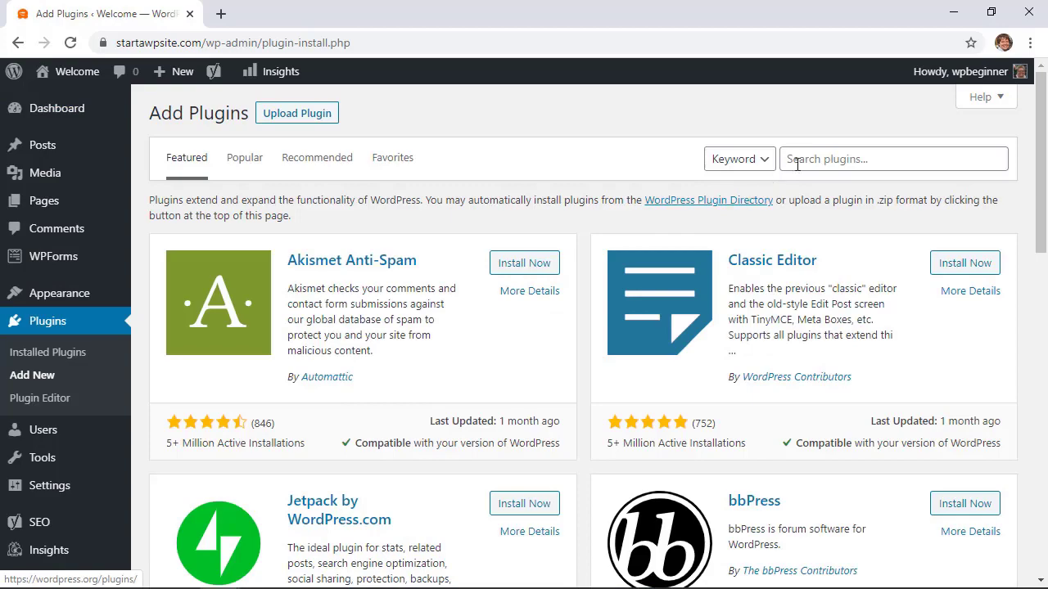
pyautogui.click(798, 158)
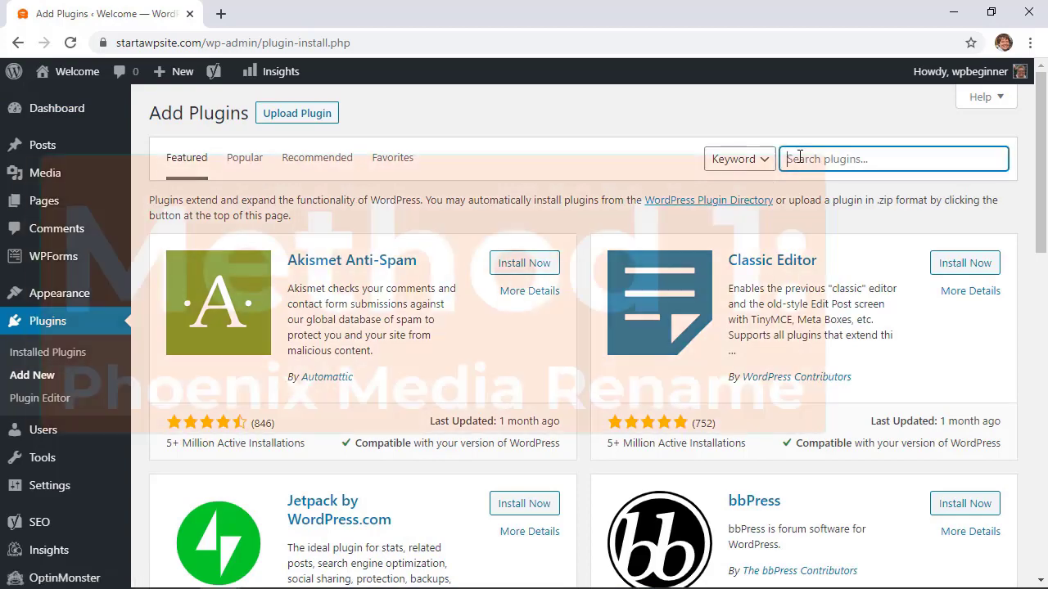
pyautogui.write('ph')
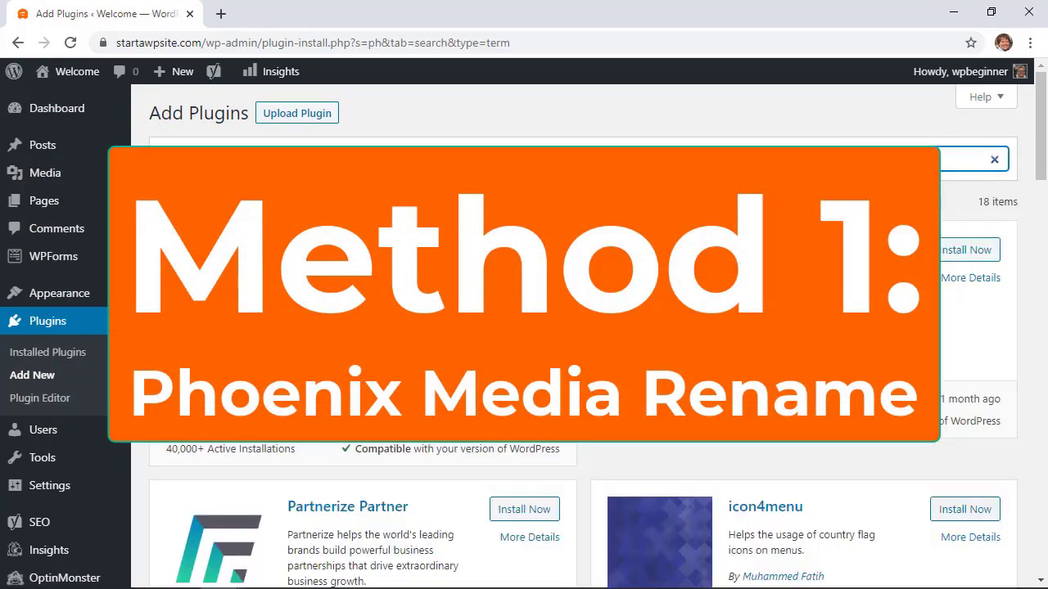
pyautogui.write('oenix media rename')
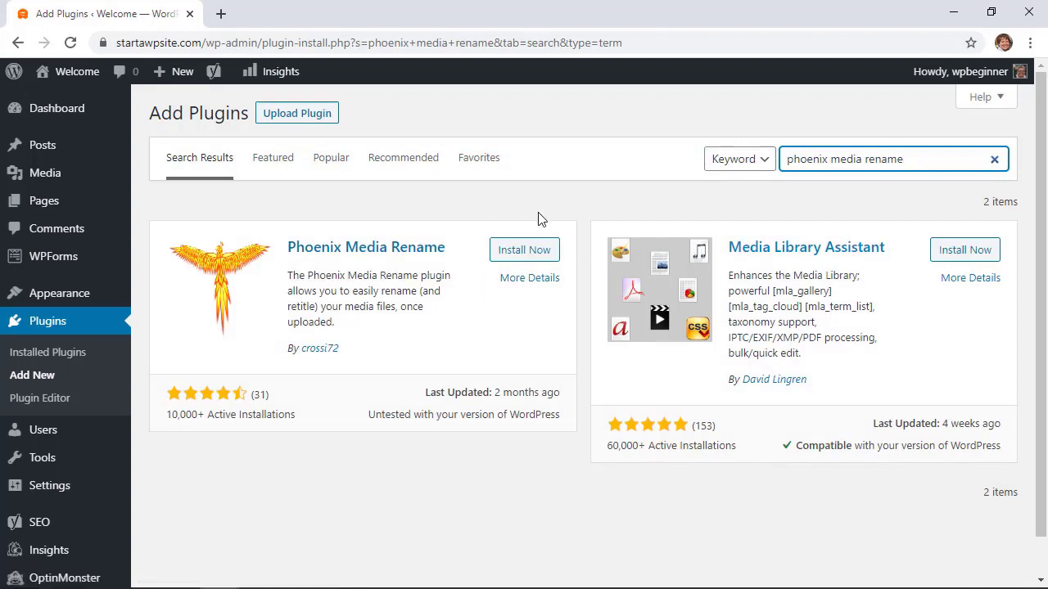
pyautogui.click(528, 256)
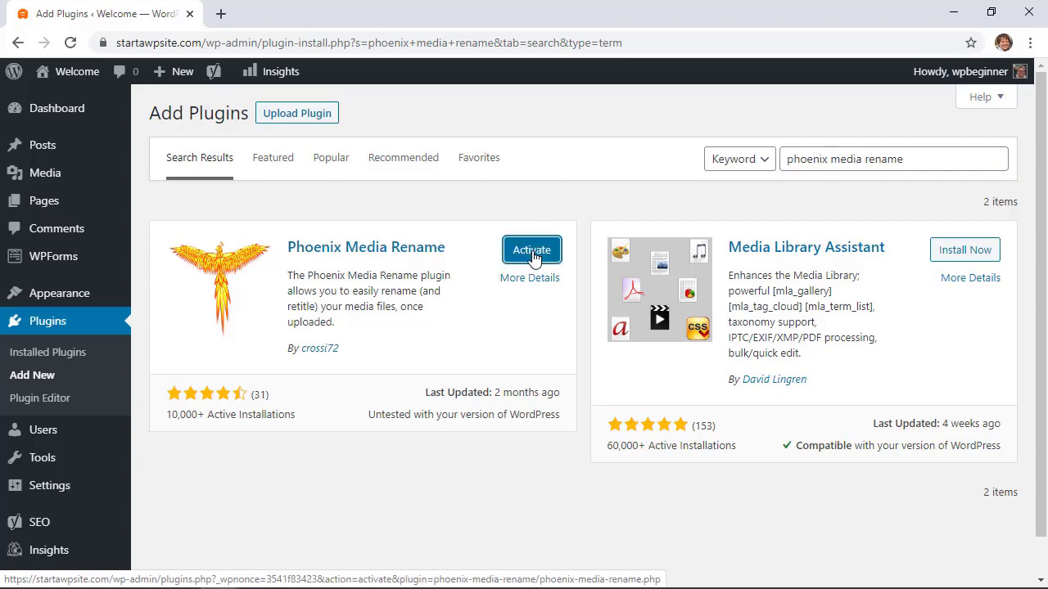
pyautogui.click(533, 257)
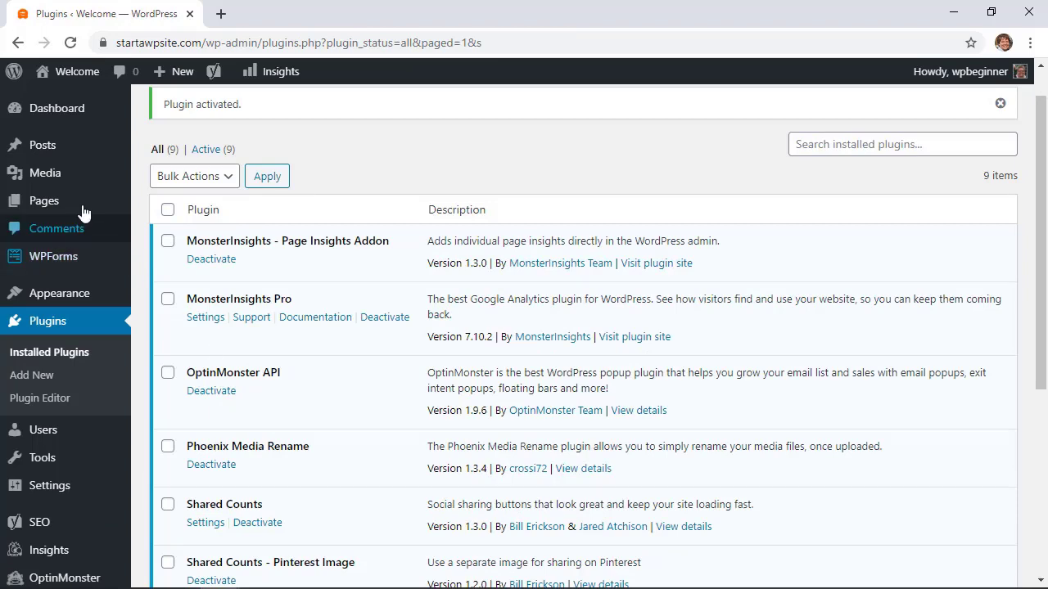
# - Open the media library and show its files in list view
pyautogui.moveTo(42, 173)
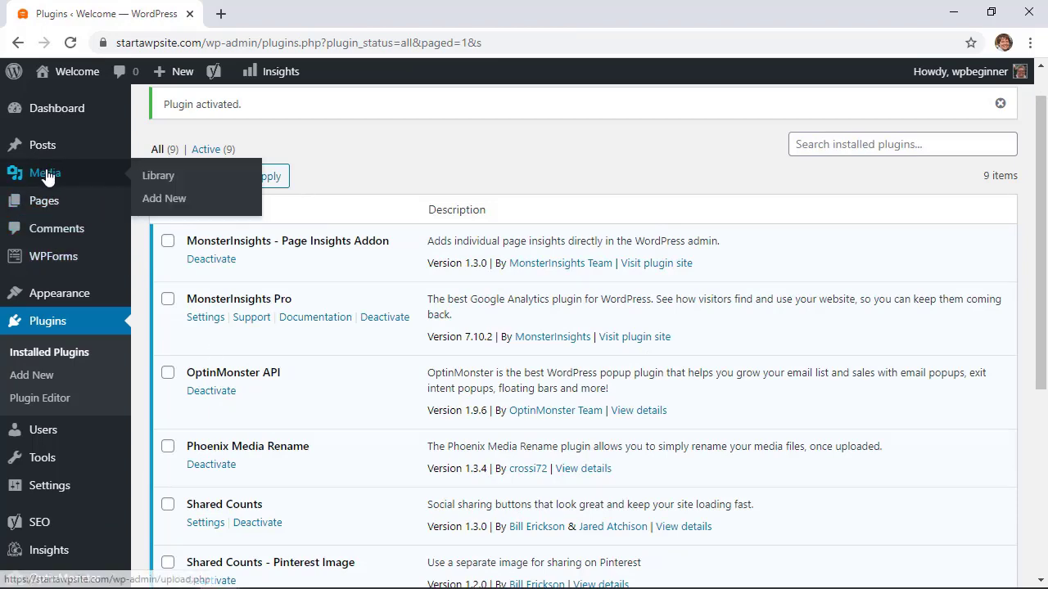
pyautogui.click(160, 175)
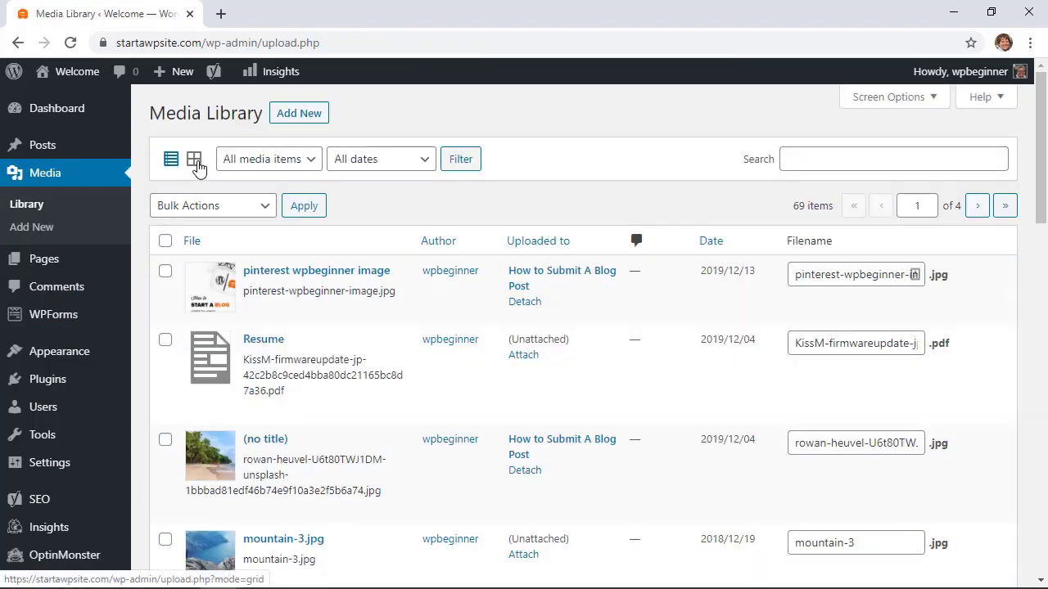
pyautogui.click(196, 162)
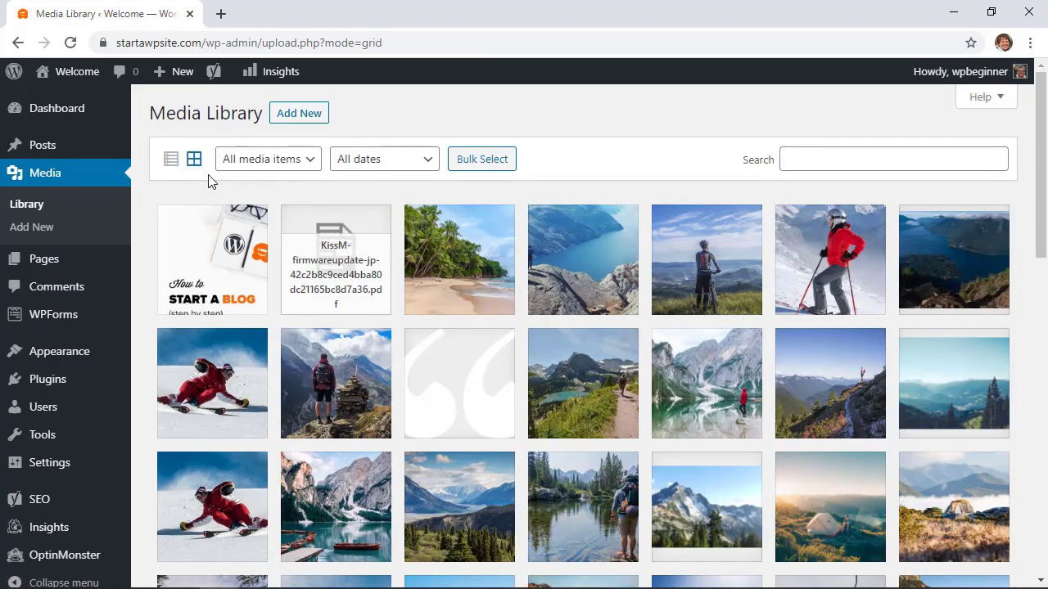
pyautogui.click(169, 161)
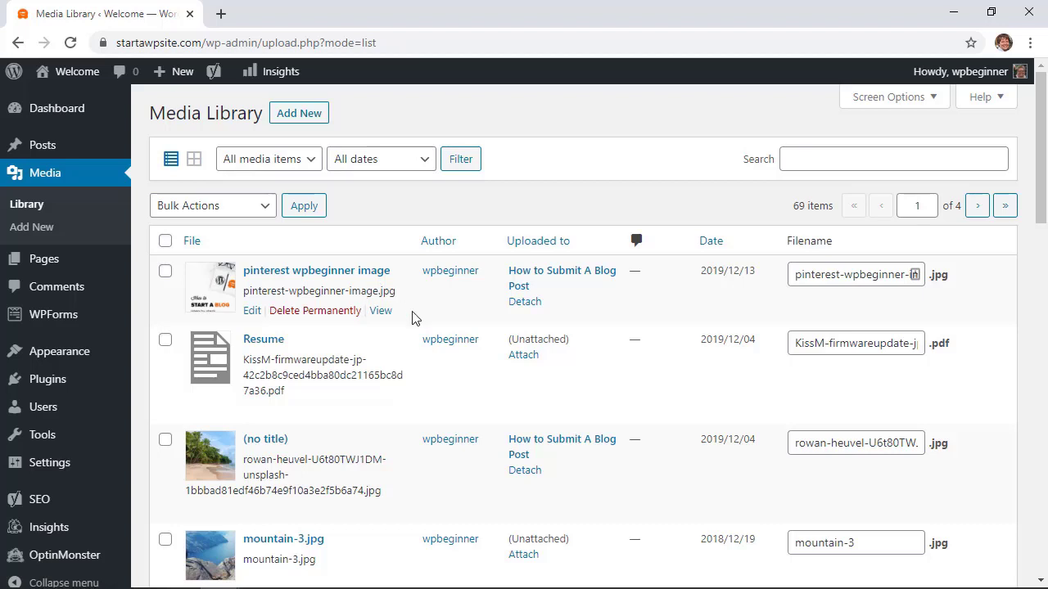
# - Open the untitled palm beach image for editing and give it the title "Palm Tress with Beach Access"
pyautogui.scroll(-3, 409, 315)
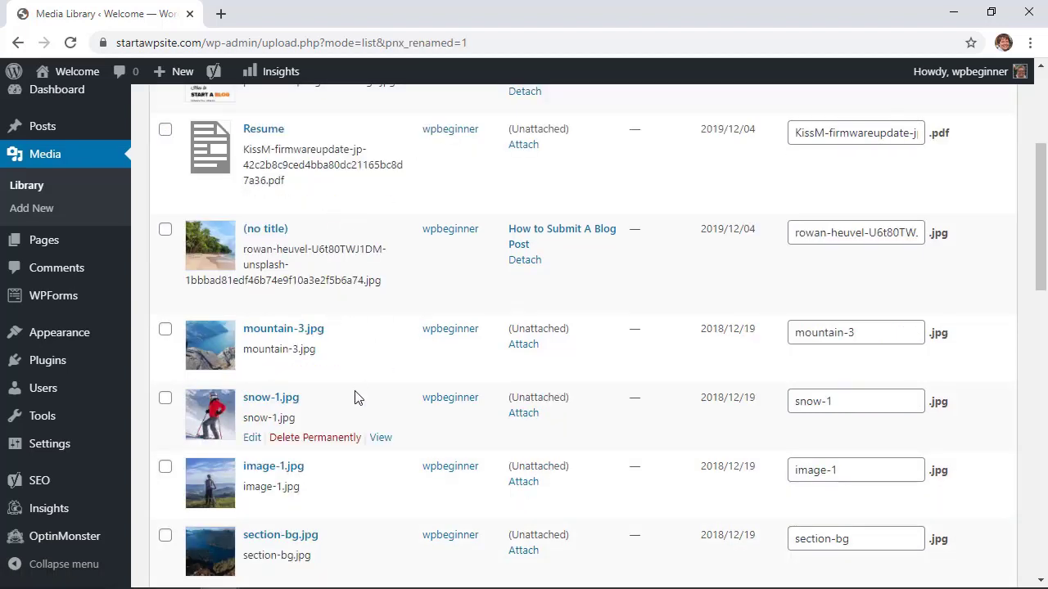
pyautogui.scroll(-1, 355, 397)
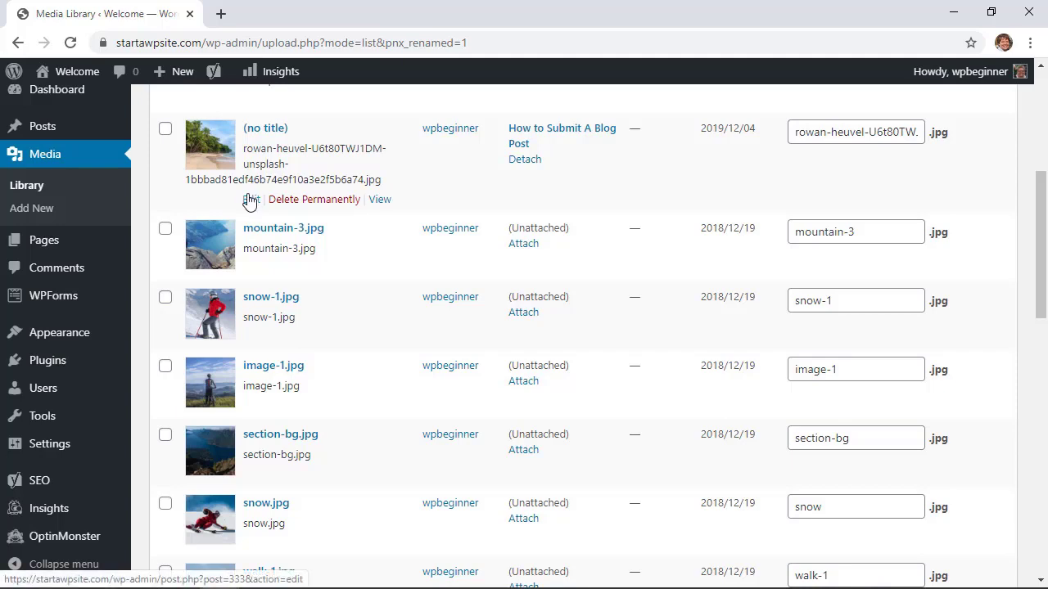
pyautogui.click(250, 199)
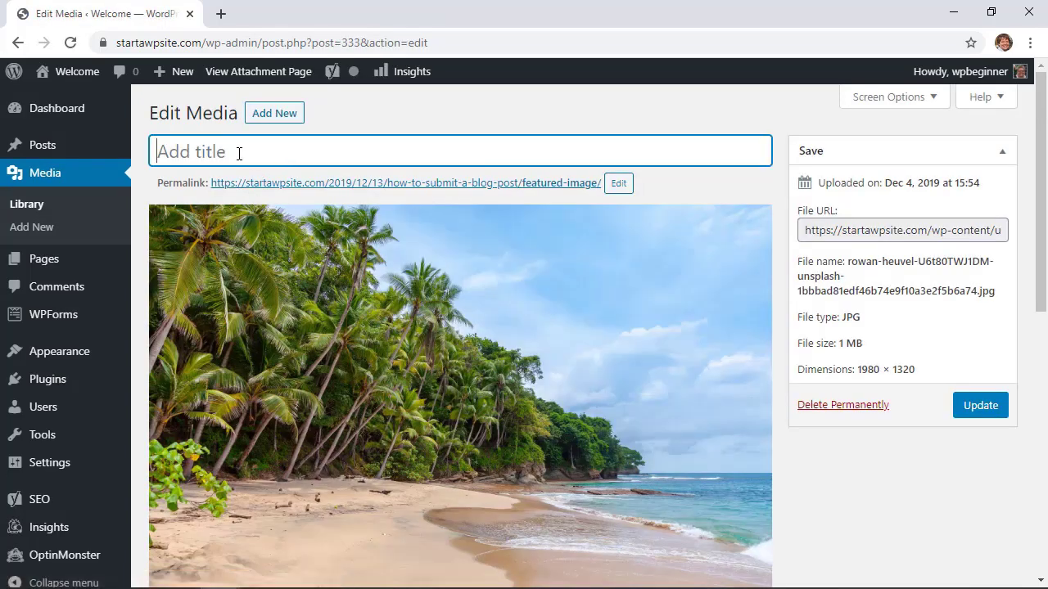
pyautogui.write('Palm Tress with Beach Access')
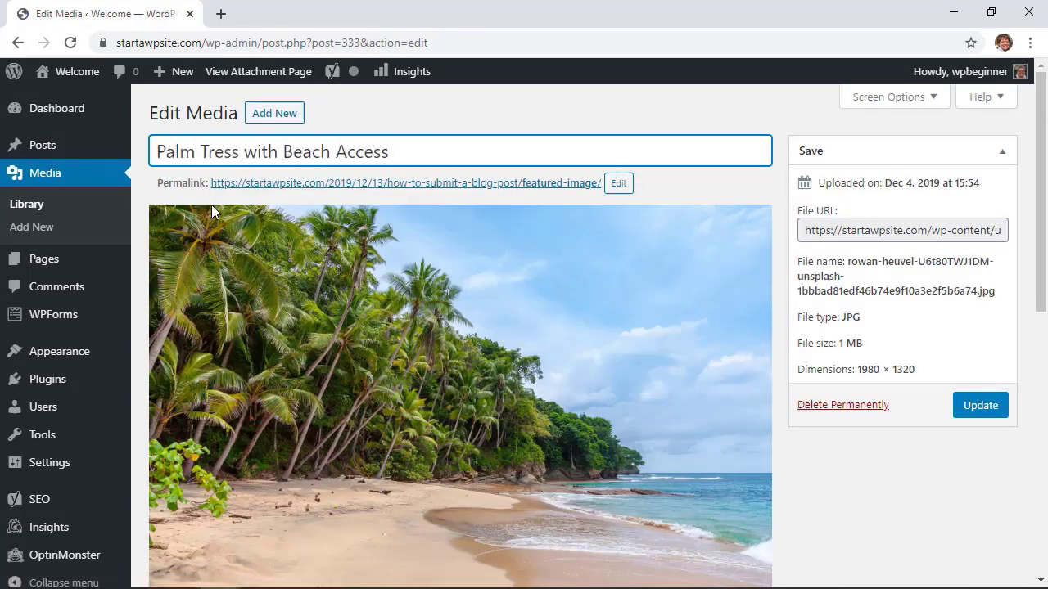
# - Set the image's alternative text to "beach access with palm trees"
pyautogui.scroll(-3, 211, 204)
pyautogui.click(234, 419)
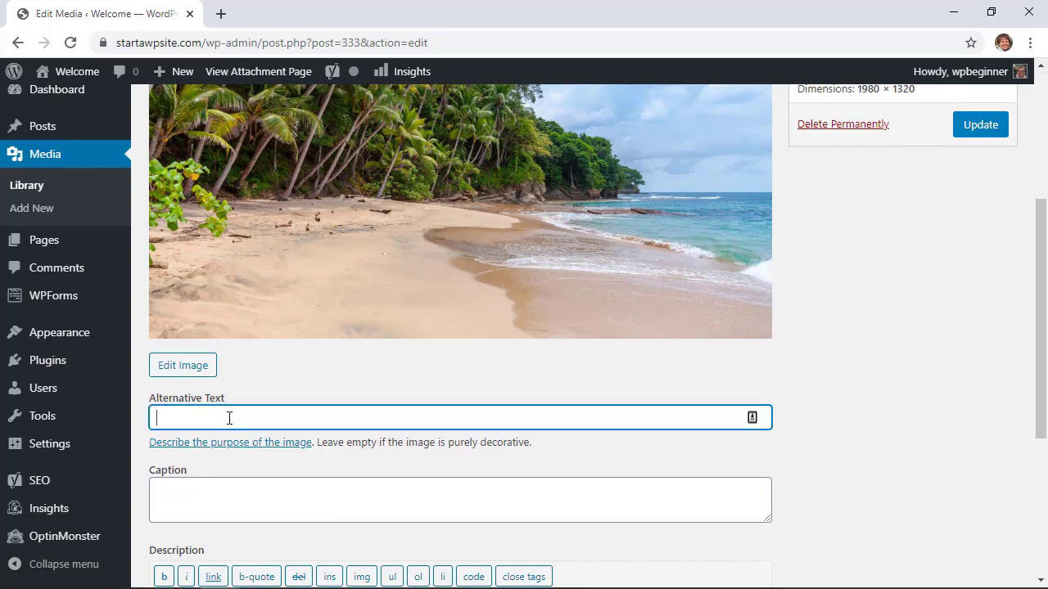
pyautogui.write('beach access with ')
pyautogui.write('palm trees')
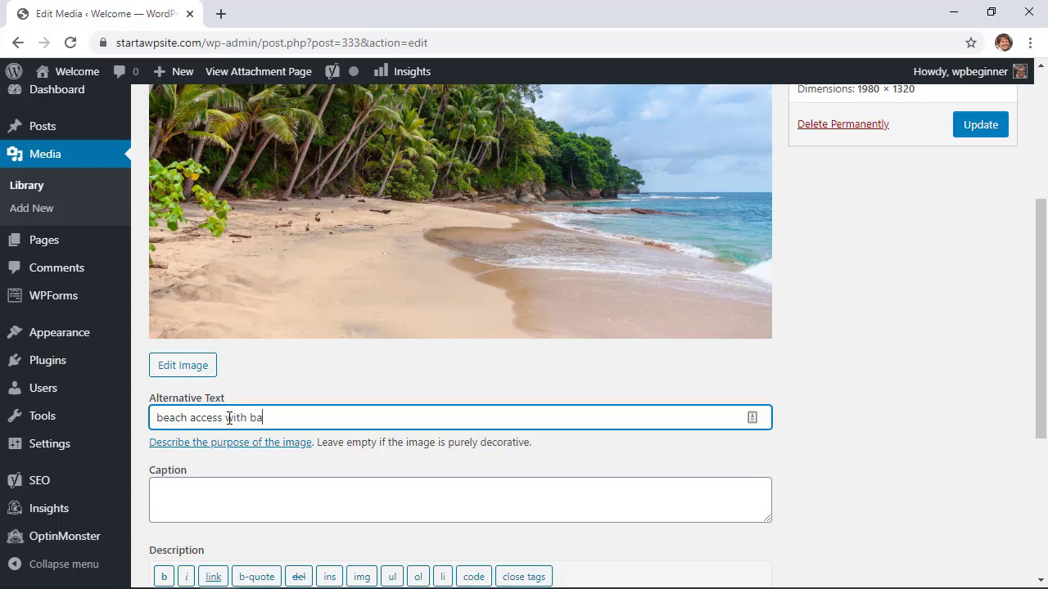
# - Replace the image's filename with "palm-tree-beach-access"
pyautogui.scroll(-4, 256, 479)
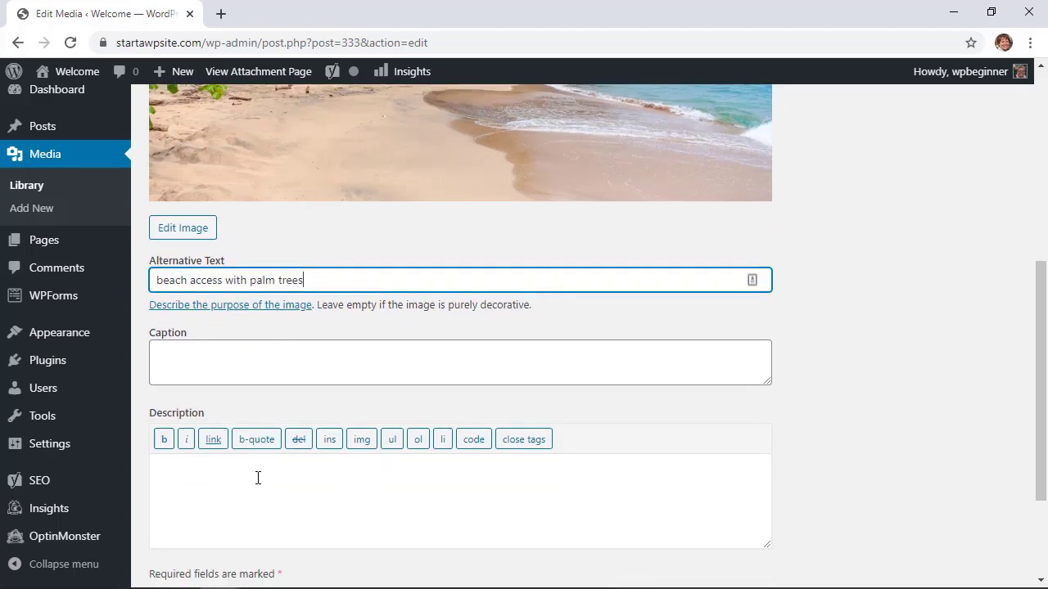
pyautogui.moveTo(215, 450); pyautogui.dragTo(480, 449)
pyautogui.press('BackSpace')
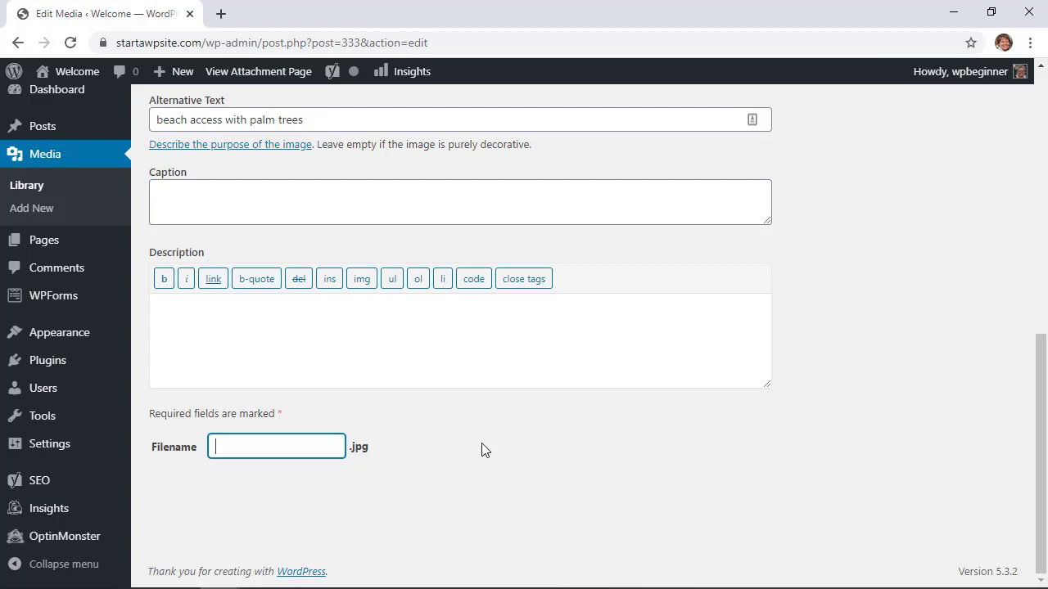
pyautogui.write('palm-tree-')
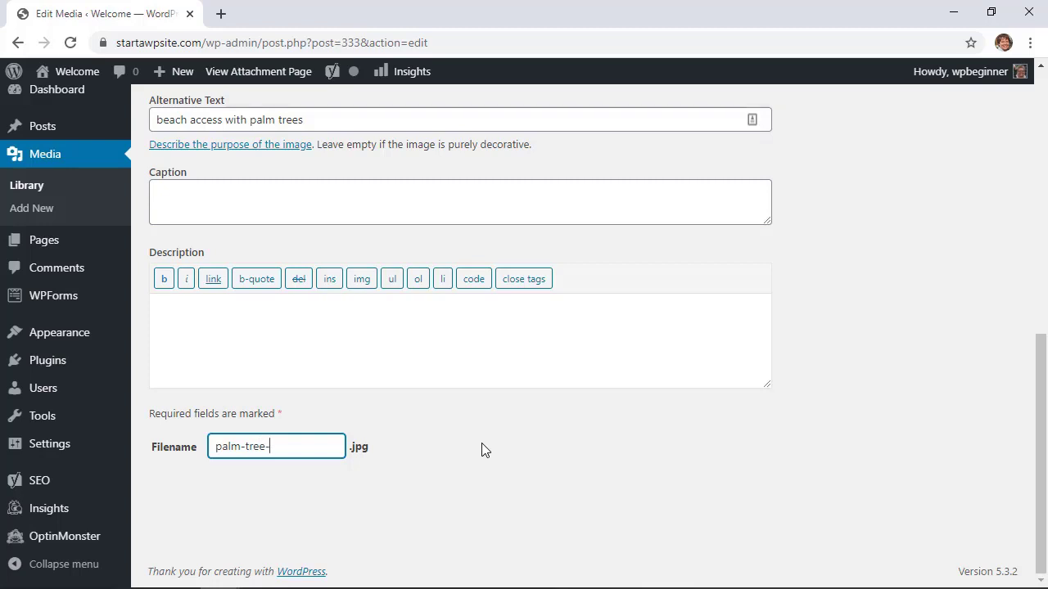
pyautogui.write('beach')
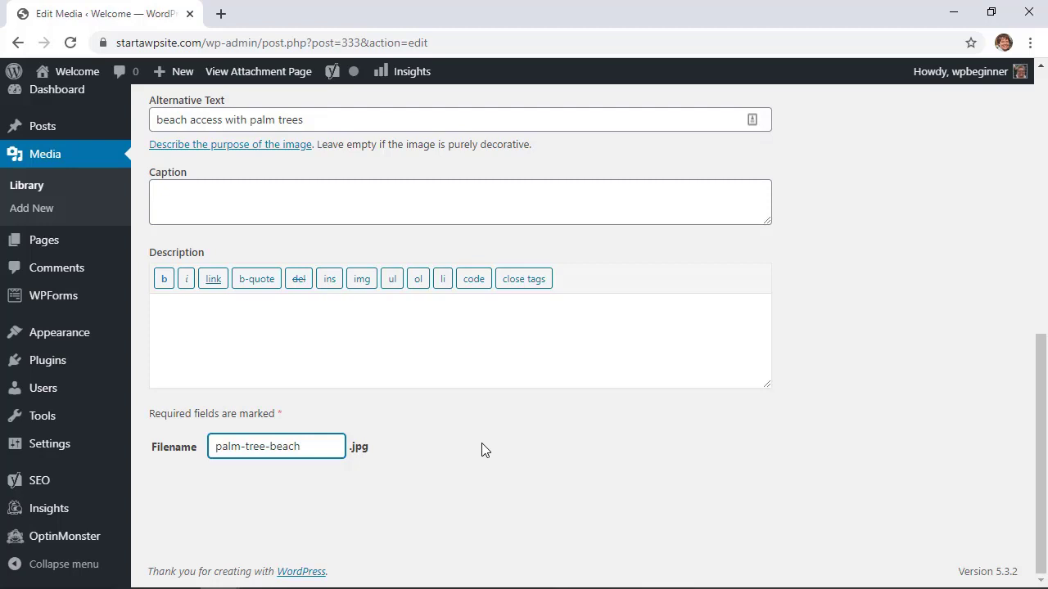
pyautogui.write('-access')
pyautogui.click(218, 449)
# - Save the changes to the beach image and return to the media library list
pyautogui.scroll(1, 802, 382)
pyautogui.scroll(6, 802, 381)
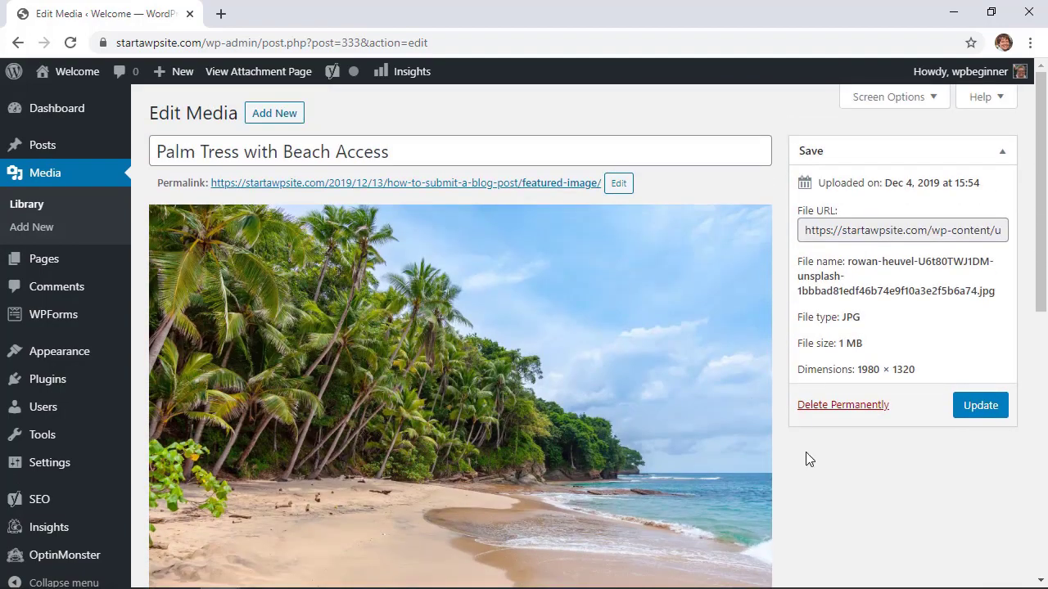
pyautogui.click(981, 414)
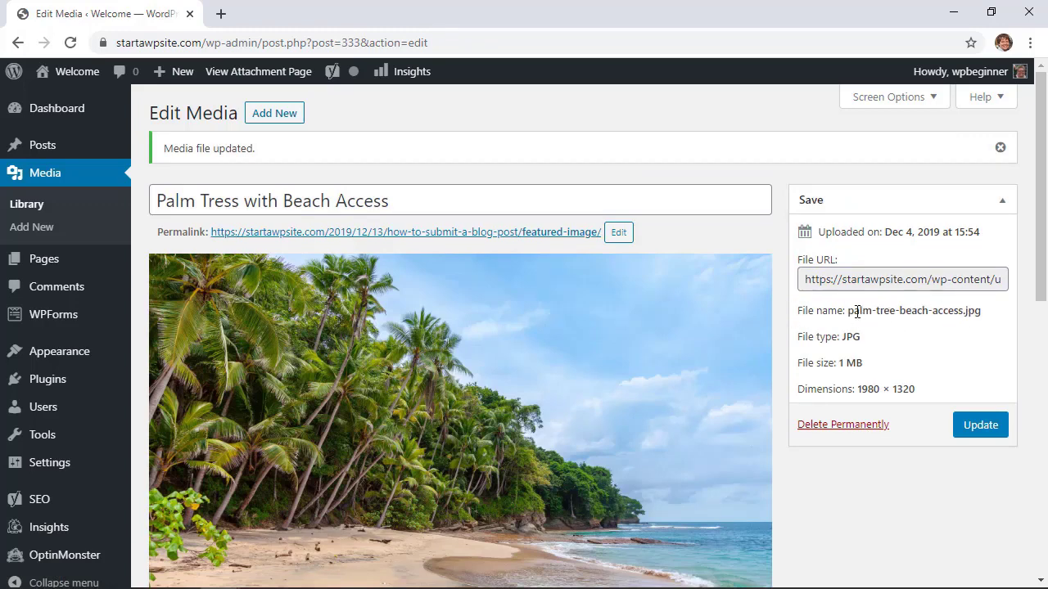
pyautogui.click(17, 209)
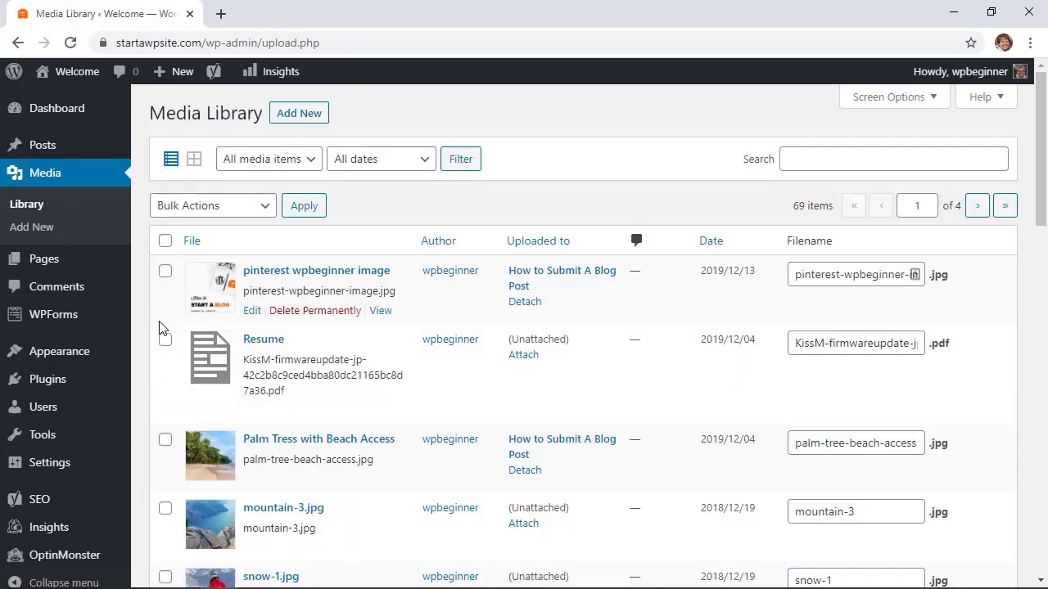
pyautogui.scroll(-1, 160, 327)
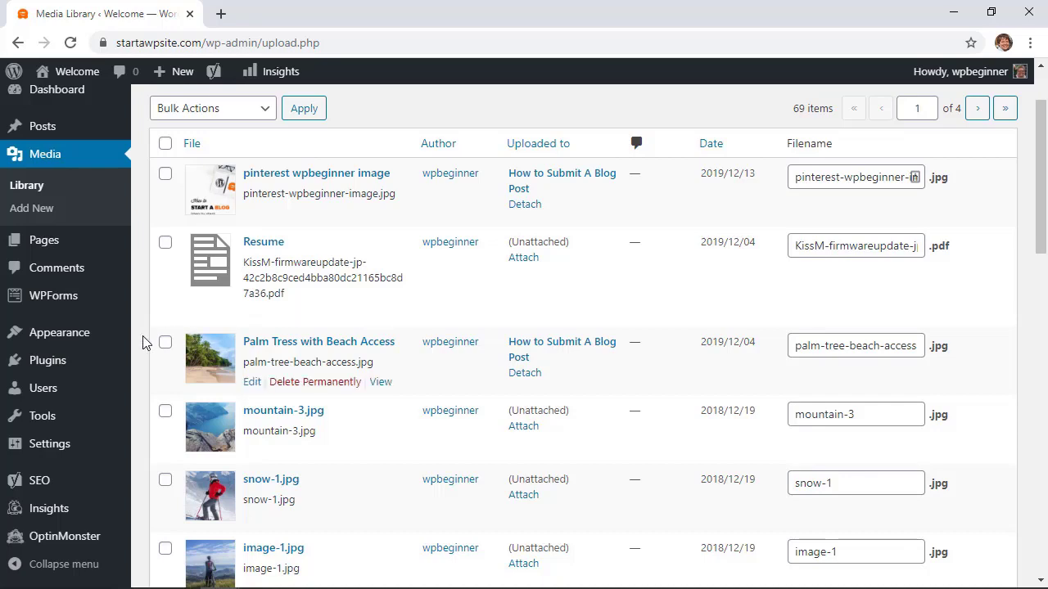
# - Search for "enable media replace", install and activate the Enable Media Replace plugin, and dismiss its ShortPixel notice
pyautogui.click(47, 362)
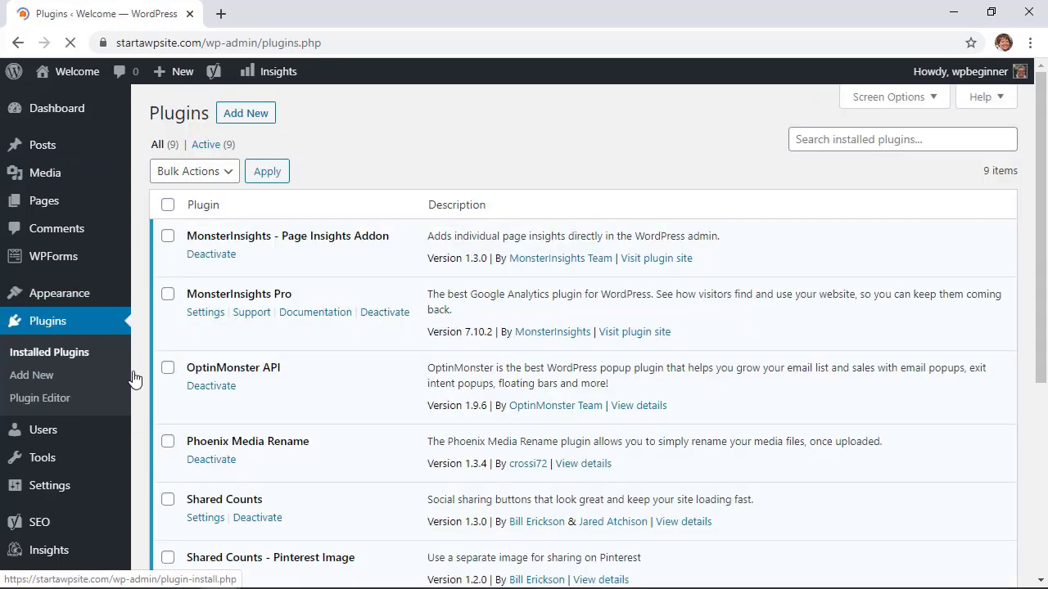
pyautogui.click(244, 114)
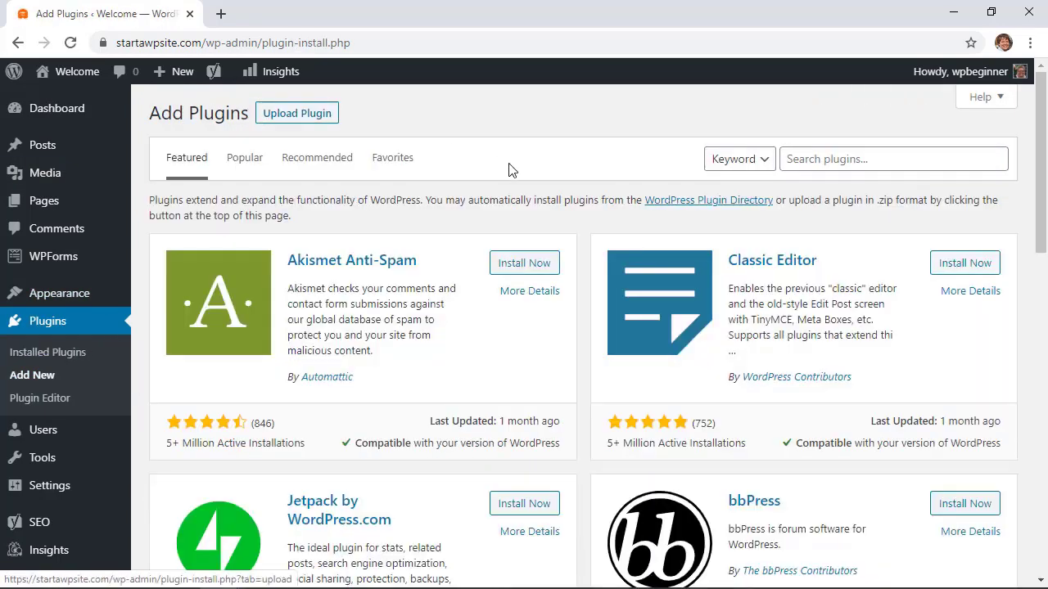
pyautogui.click(816, 158)
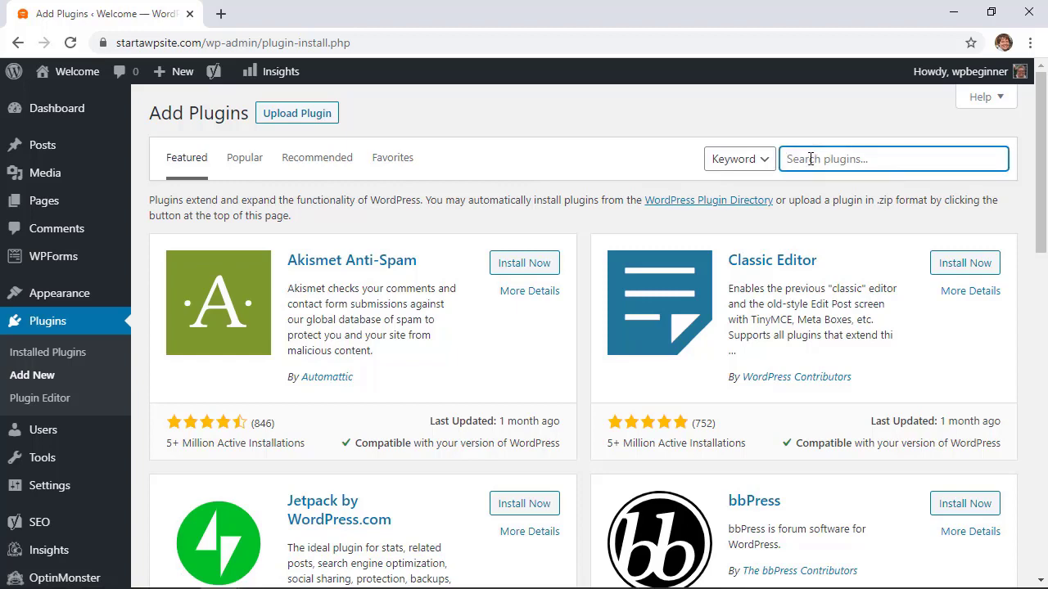
pyautogui.write('enable media replace')
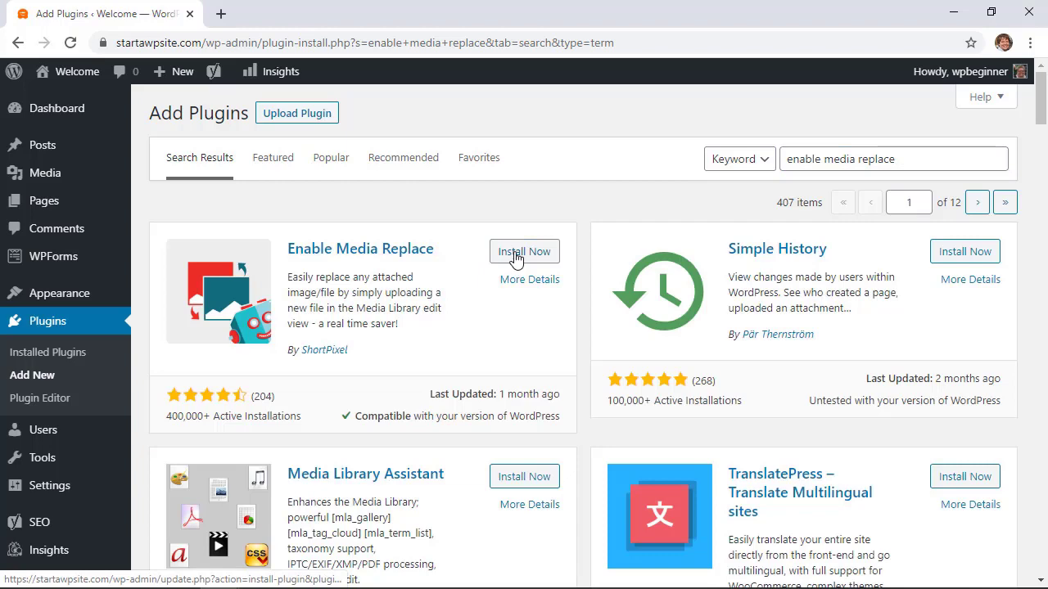
pyautogui.click(503, 253)
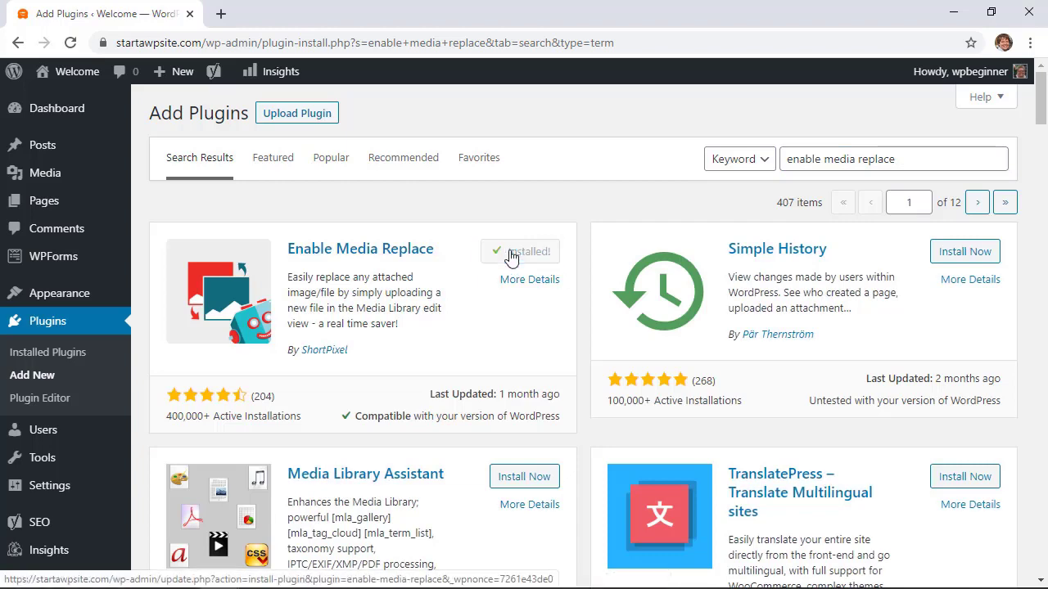
pyautogui.click(512, 253)
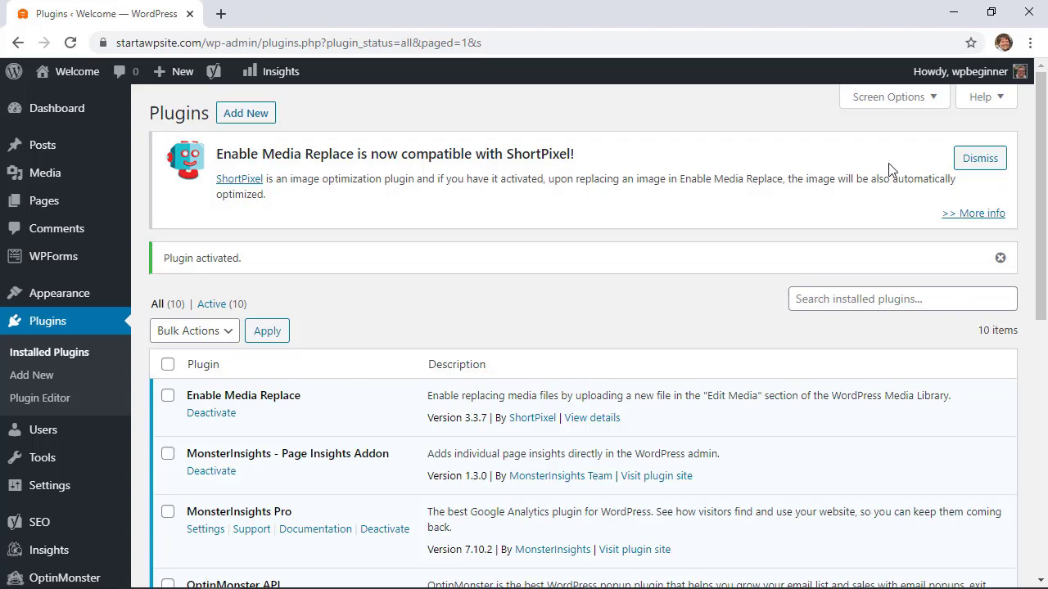
pyautogui.click(980, 159)
# - Open the media replacement page for the balloons image from the media library
pyautogui.scroll(-1, 221, 205)
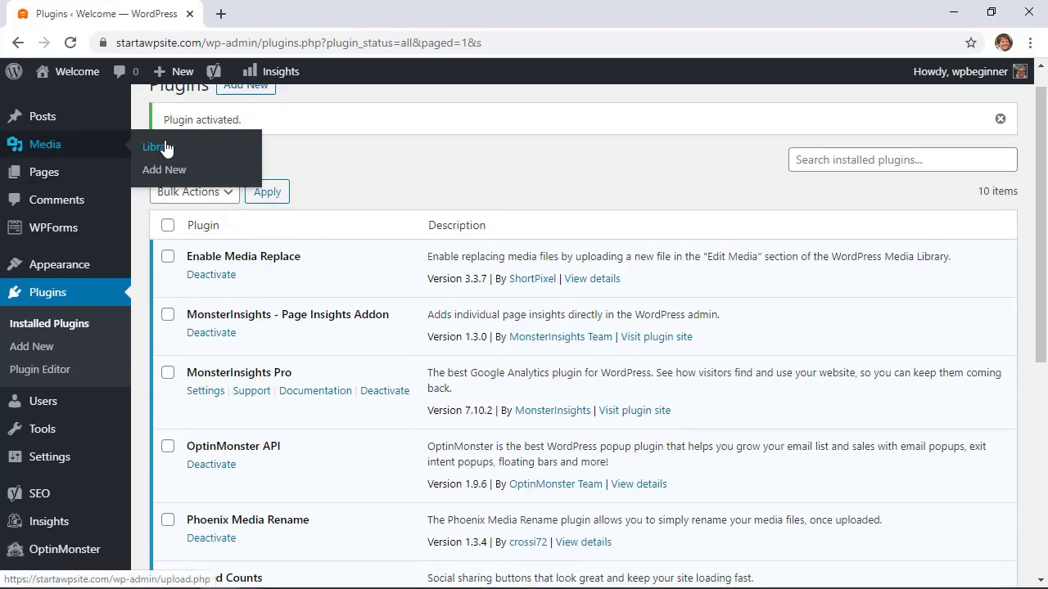
pyautogui.click(164, 147)
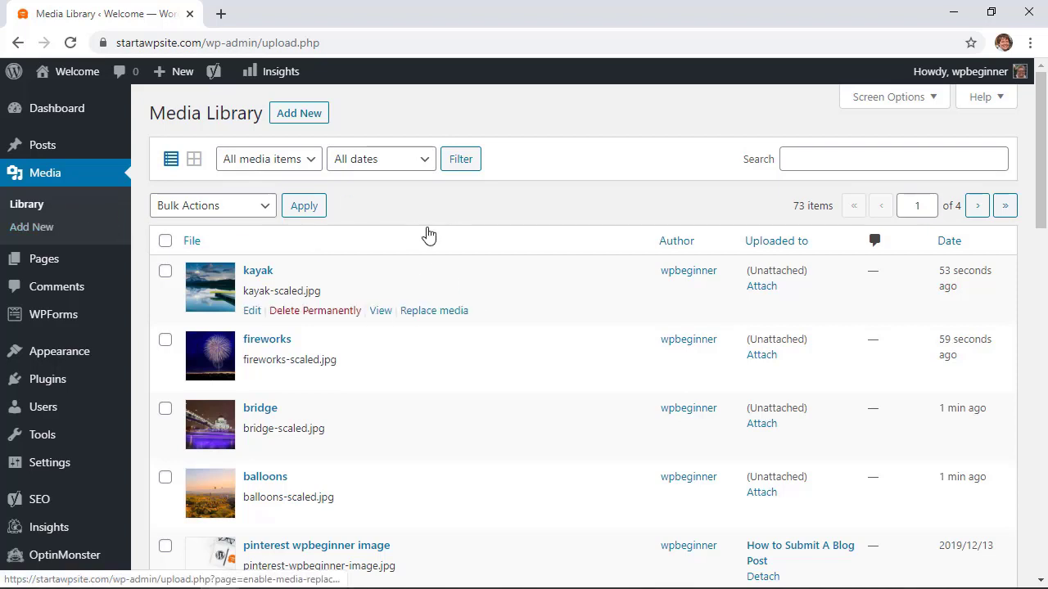
pyautogui.moveTo(435, 456)
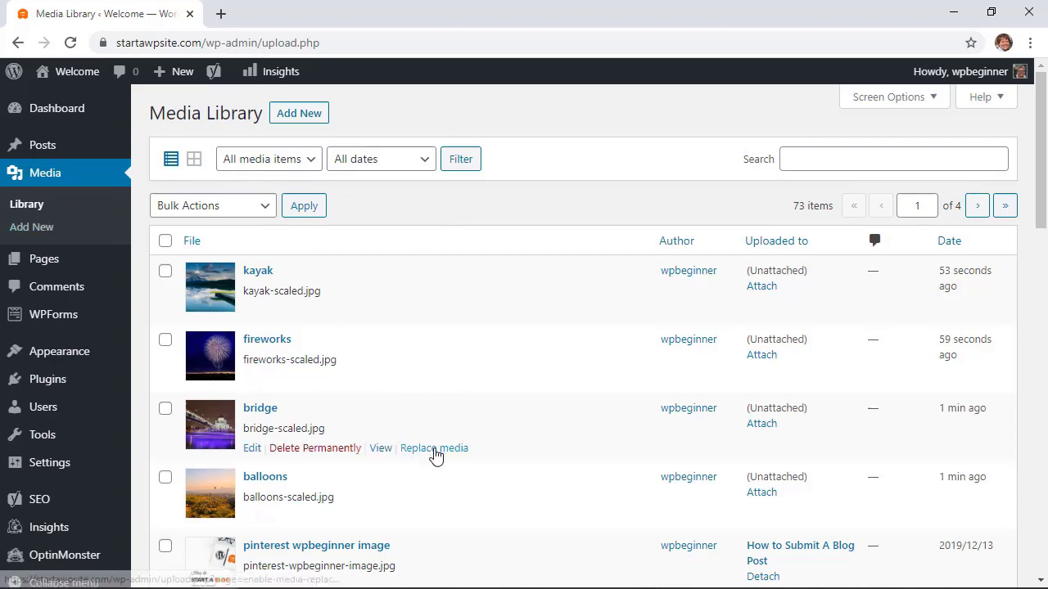
pyautogui.scroll(-1, 442, 446)
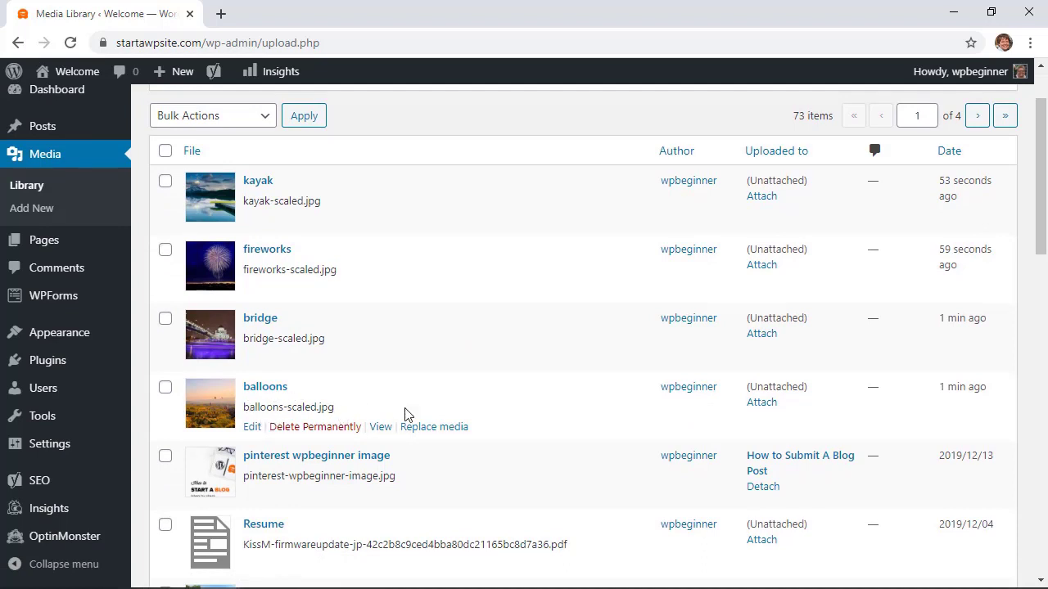
pyautogui.click(429, 429)
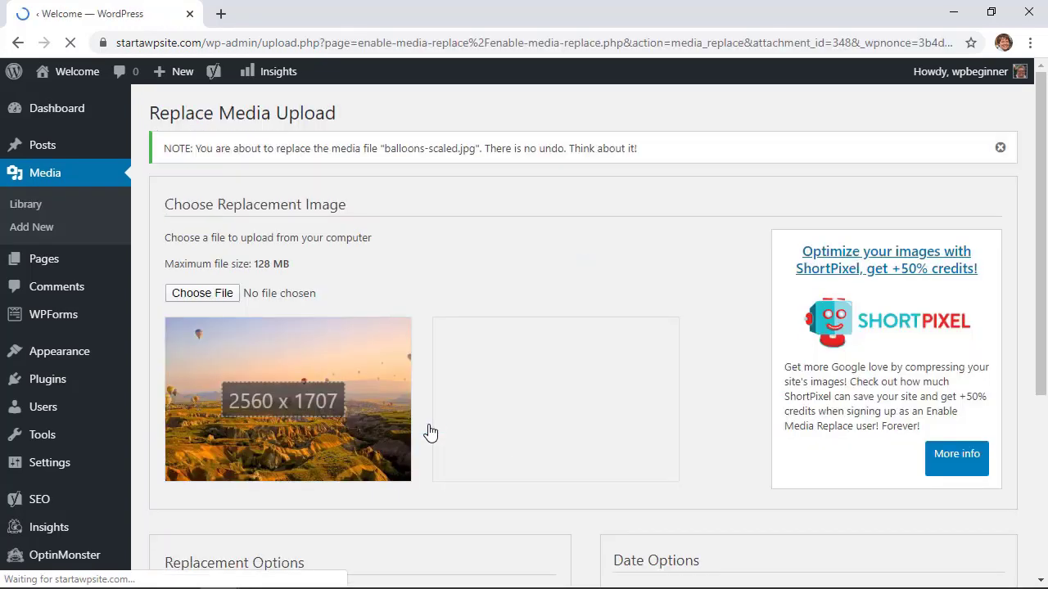
# - Choose hot-air-balloons-skyline.jpg from the computer's life folder as the replacement for the balloons image
pyautogui.scroll(-1, 483, 343)
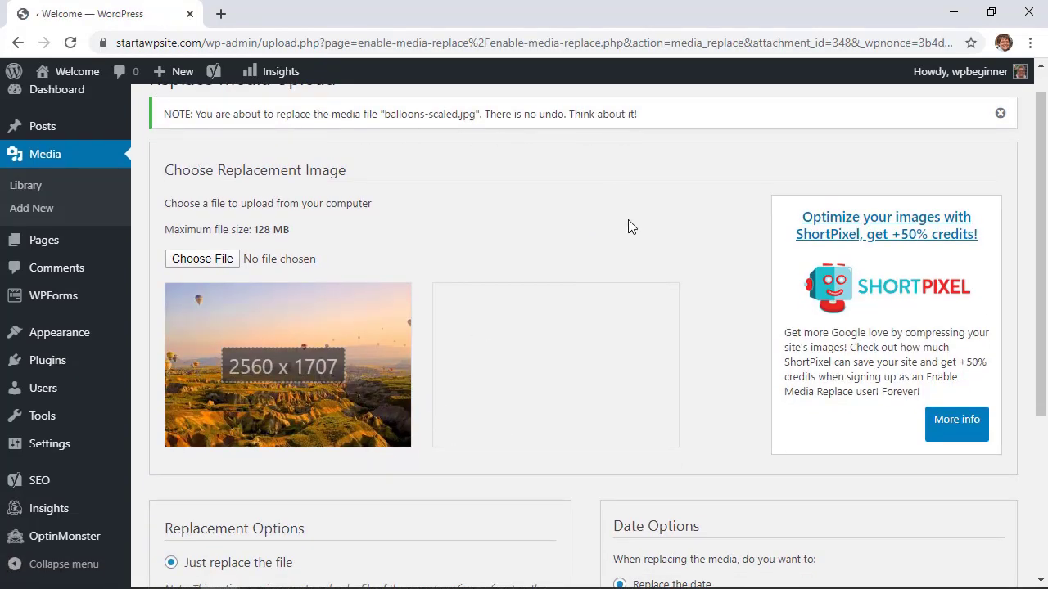
pyautogui.scroll(-1, 628, 226)
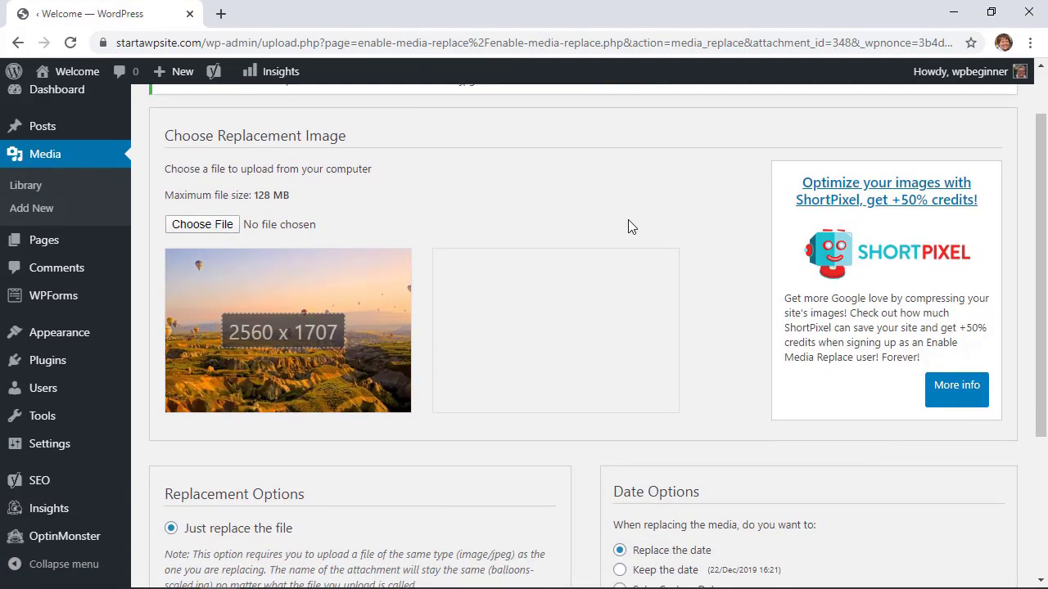
pyautogui.click(206, 230)
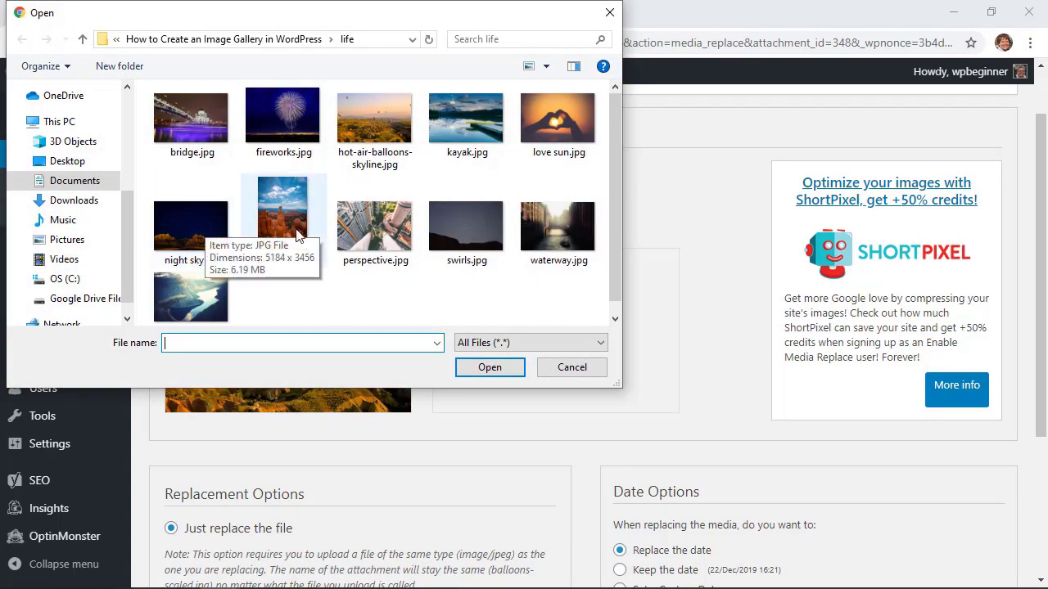
pyautogui.click(364, 147)
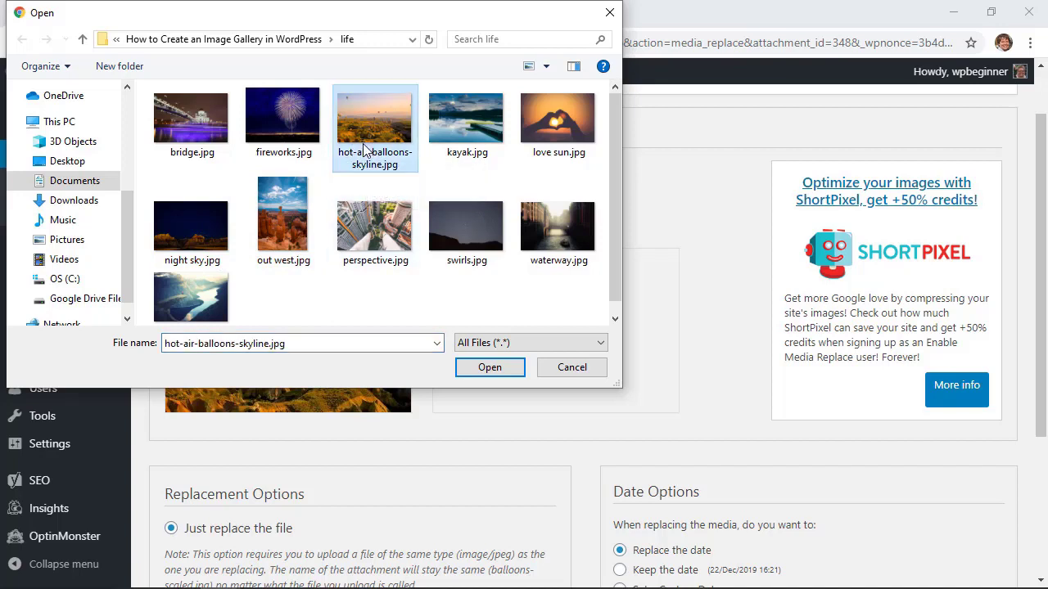
pyautogui.click(488, 368)
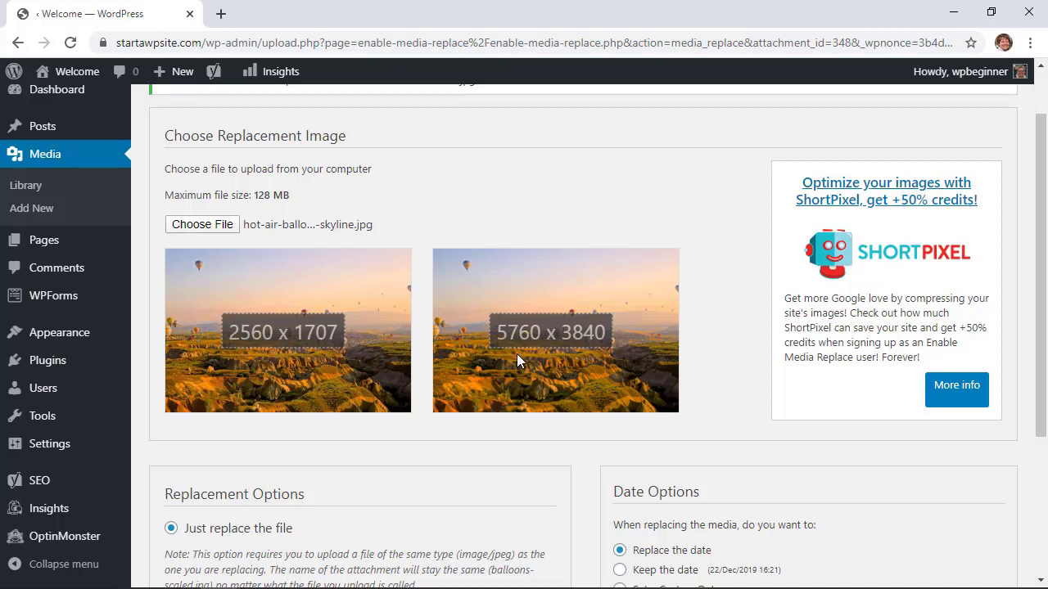
# - Set the replacement to use the new file name and update all links, and keep the original date
pyautogui.scroll(-3, 517, 355)
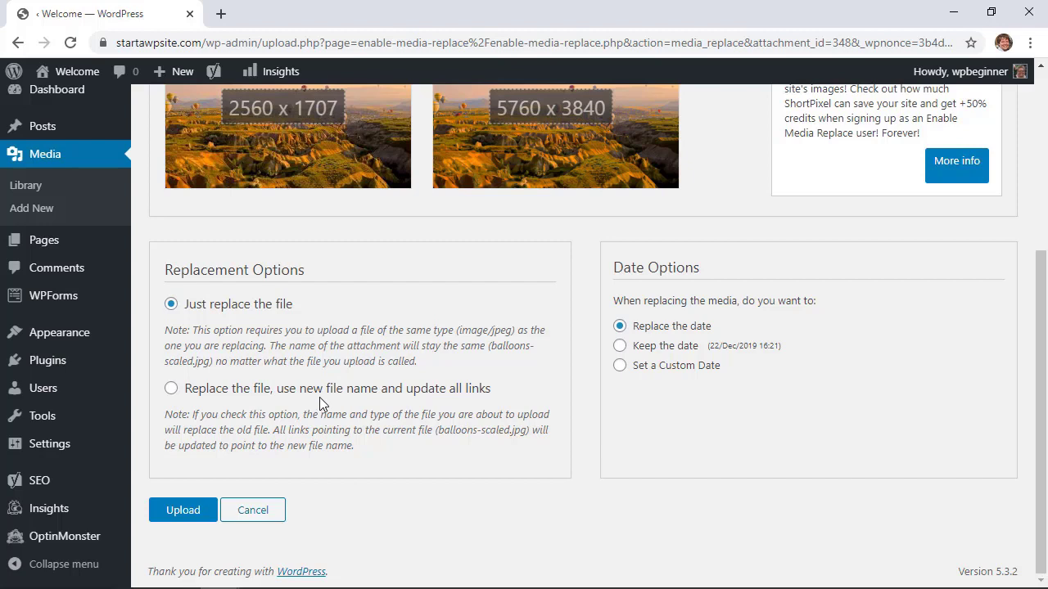
pyautogui.click(171, 389)
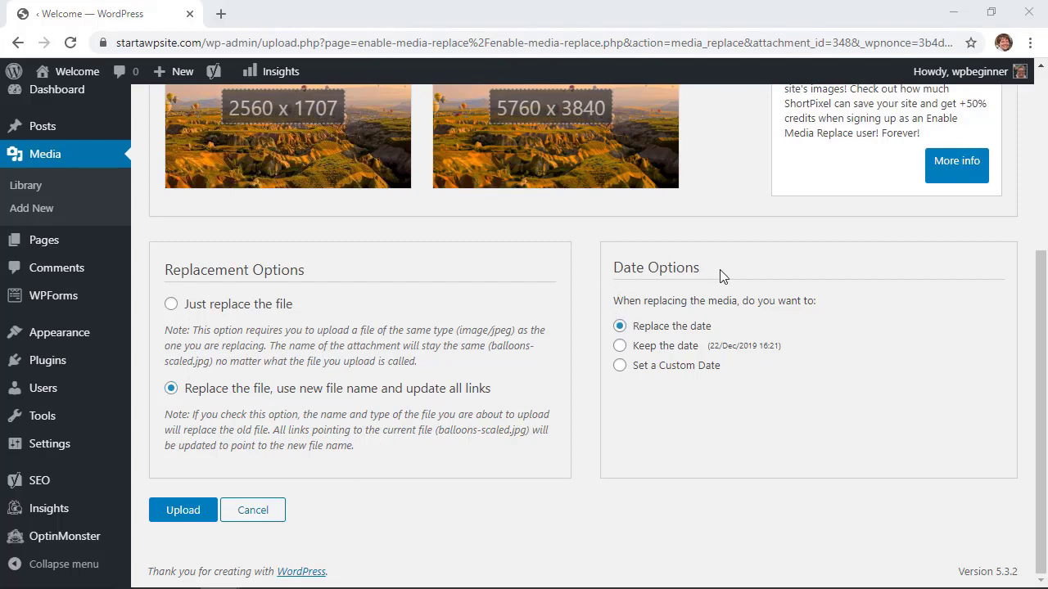
pyautogui.click(620, 345)
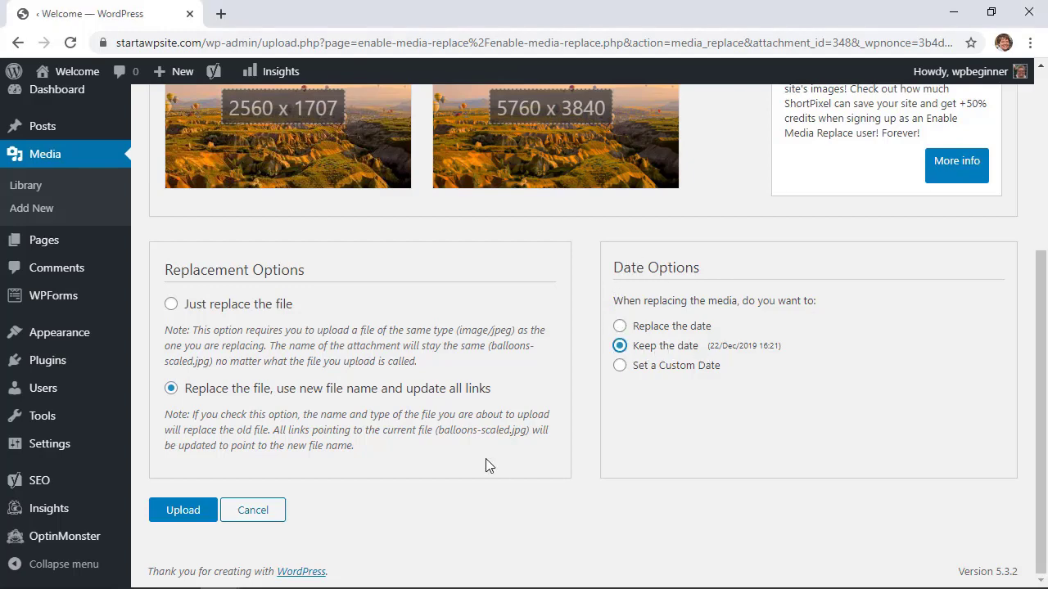
# - Upload the replacement image and return to the media library list to check the balloons entry
pyautogui.click(183, 510)
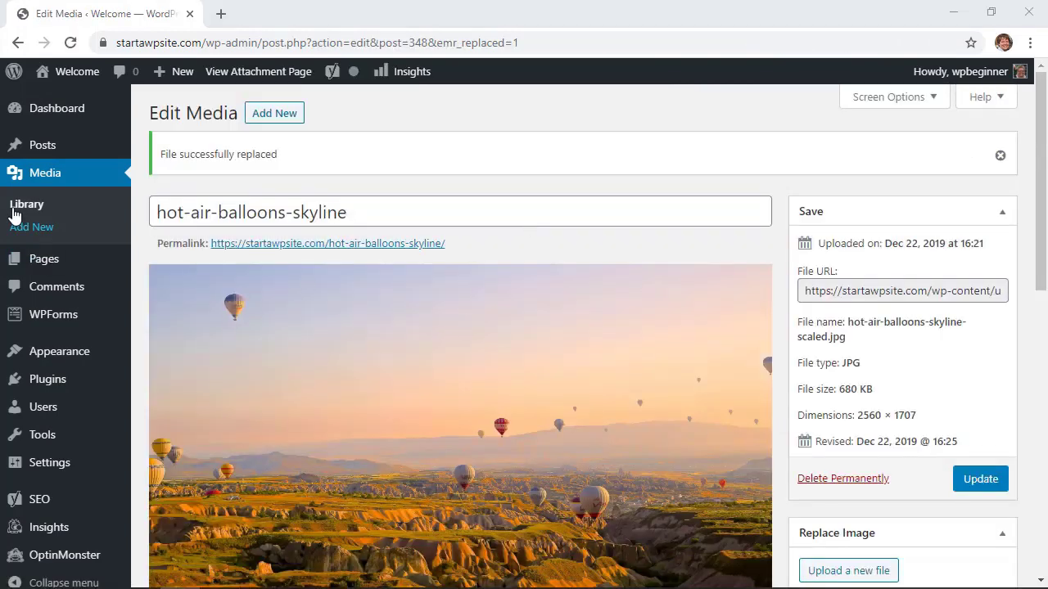
pyautogui.click(17, 210)
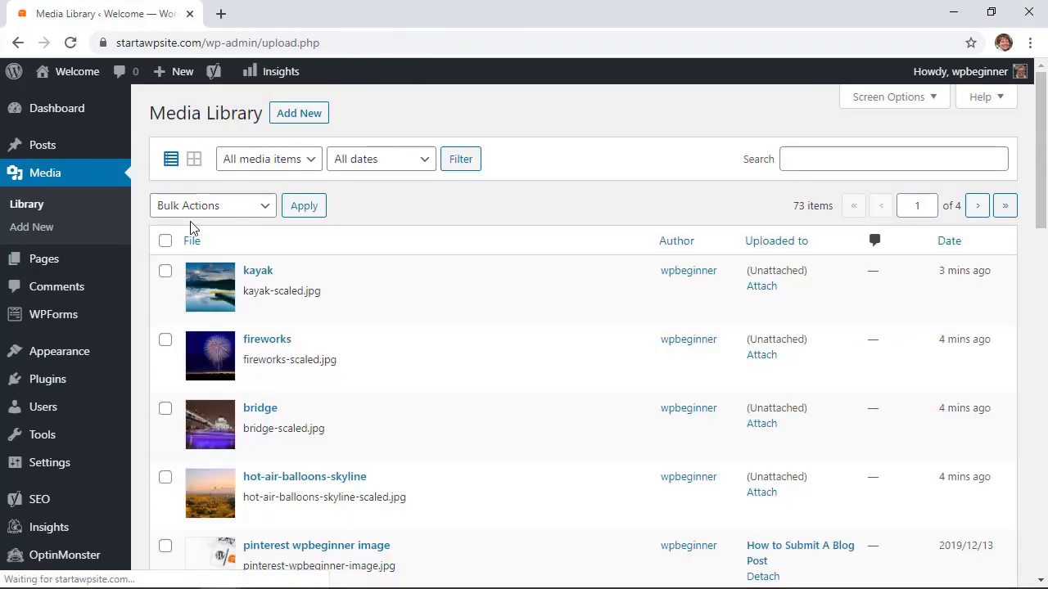
pyautogui.scroll(-1, 458, 478)
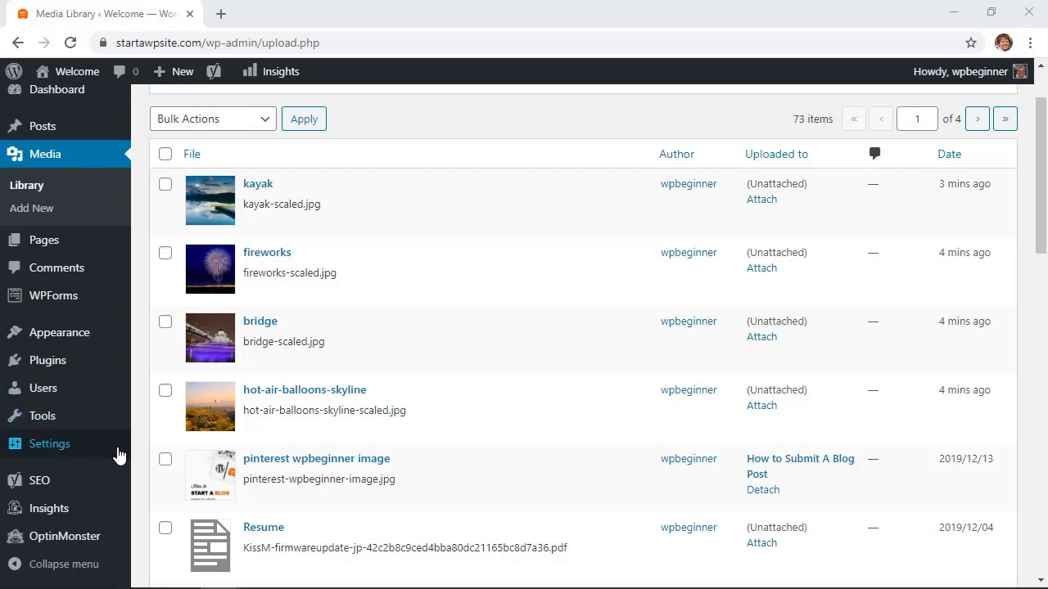
# - Open the Insights reports and examine the session figures, visitor and device breakdowns, top countries and top referrals
pyautogui.click(72, 528)
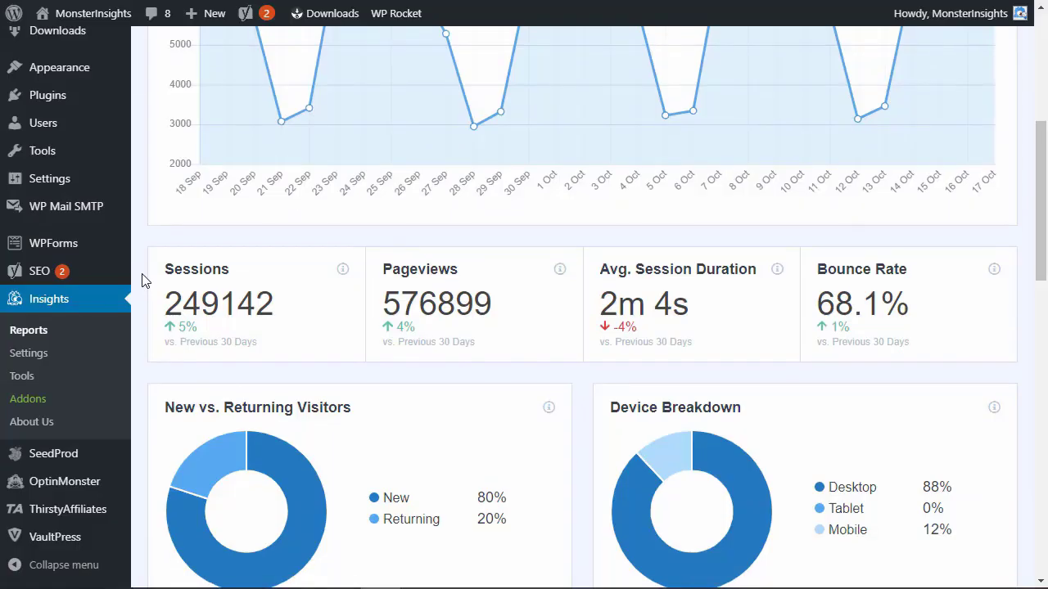
pyautogui.scroll(-3, 142, 281)
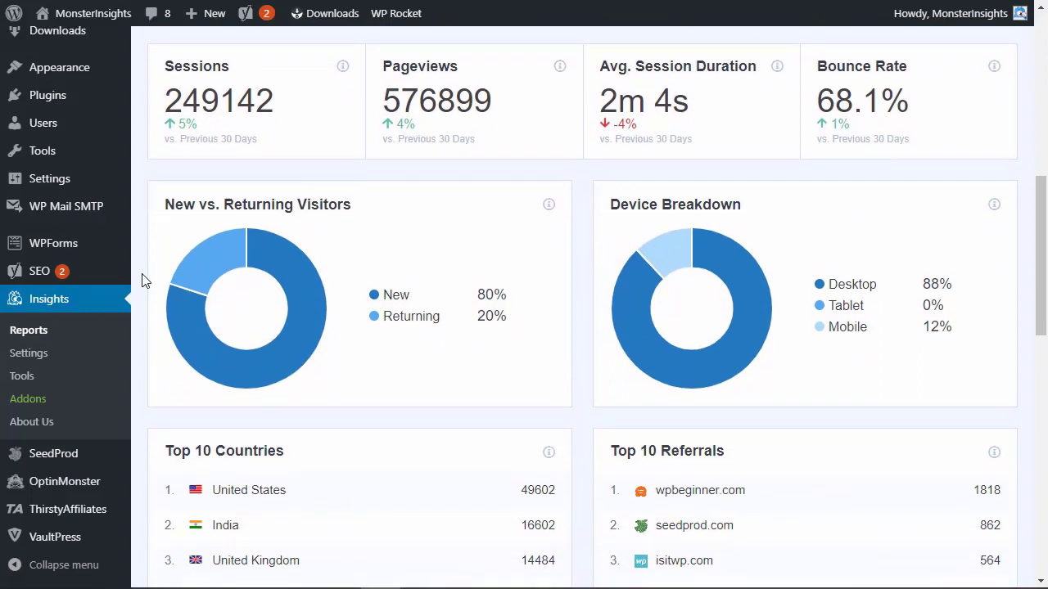
pyautogui.moveTo(296, 310)
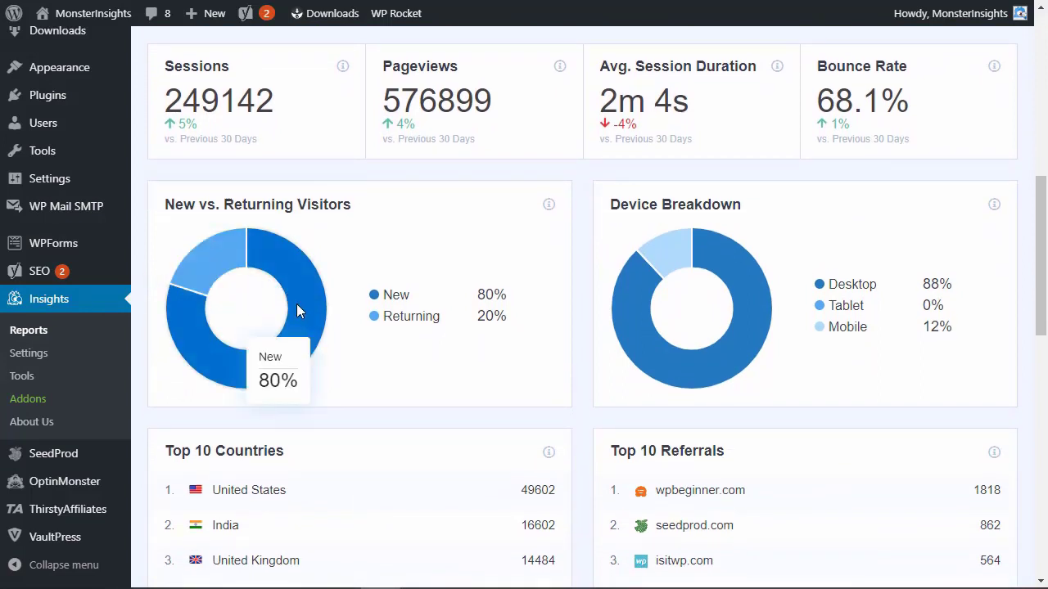
pyautogui.moveTo(681, 252)
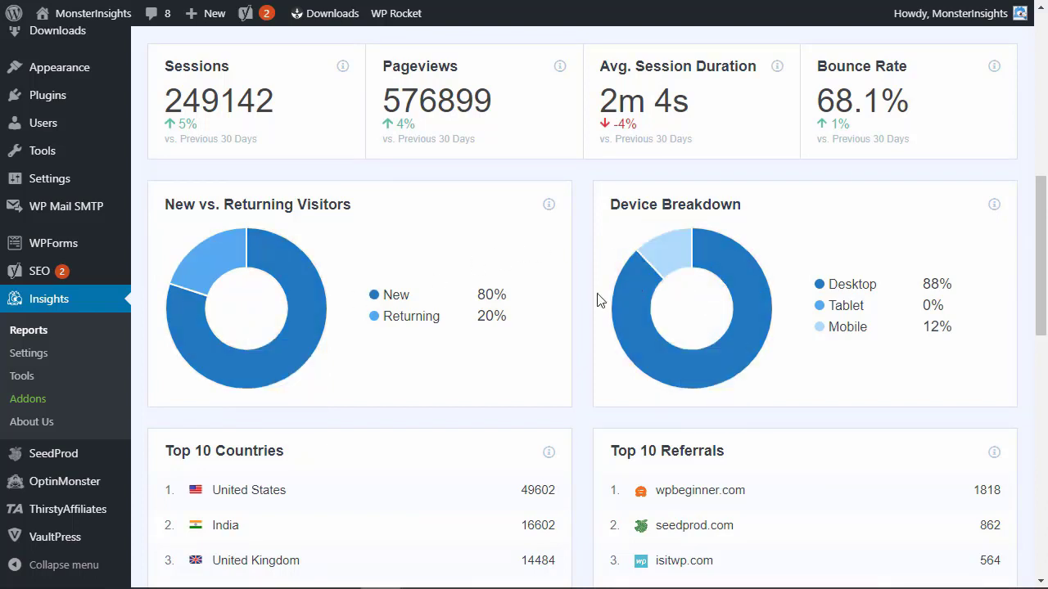
pyautogui.scroll(-4, 586, 309)
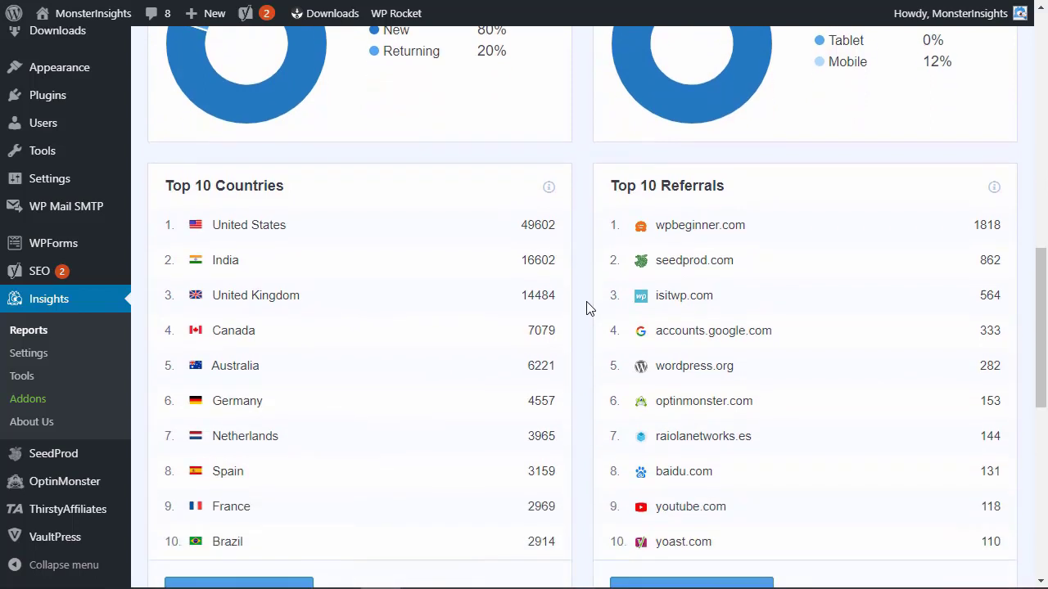
pyautogui.scroll(-1, 586, 308)
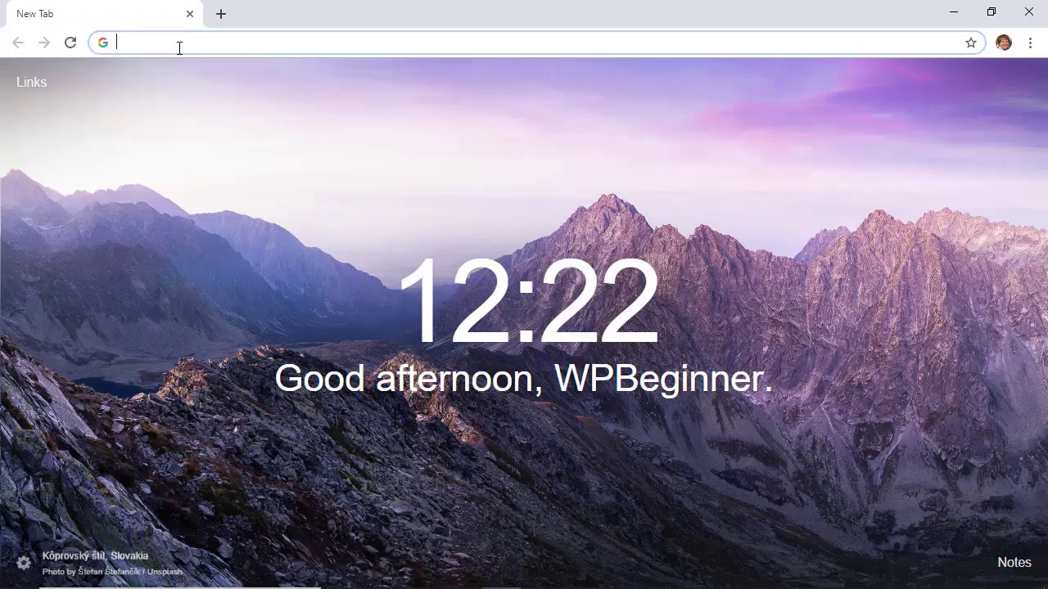
# - Go to the monsterinsights.com website in the browser
pyautogui.click(178, 47)
pyautogui.write('monsterinsights.com')
pyautogui.press('Return')
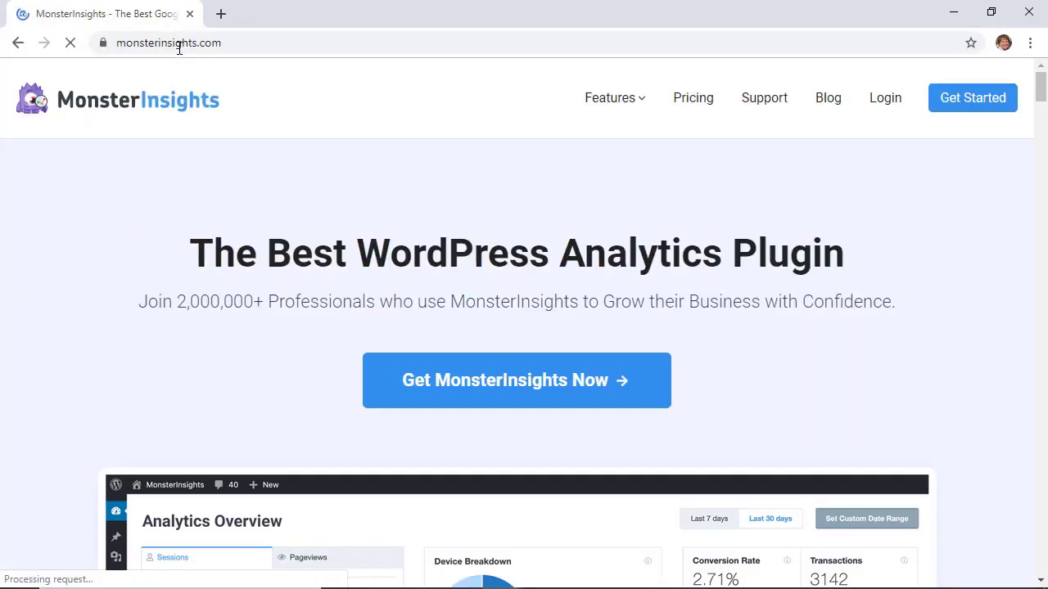